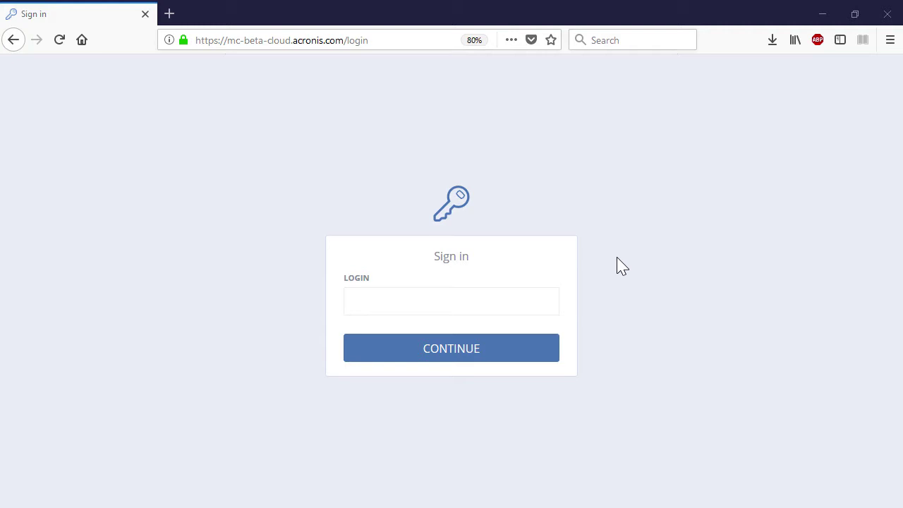
Sign in to the Acronis management portal with the account login and password.
click(519, 304)
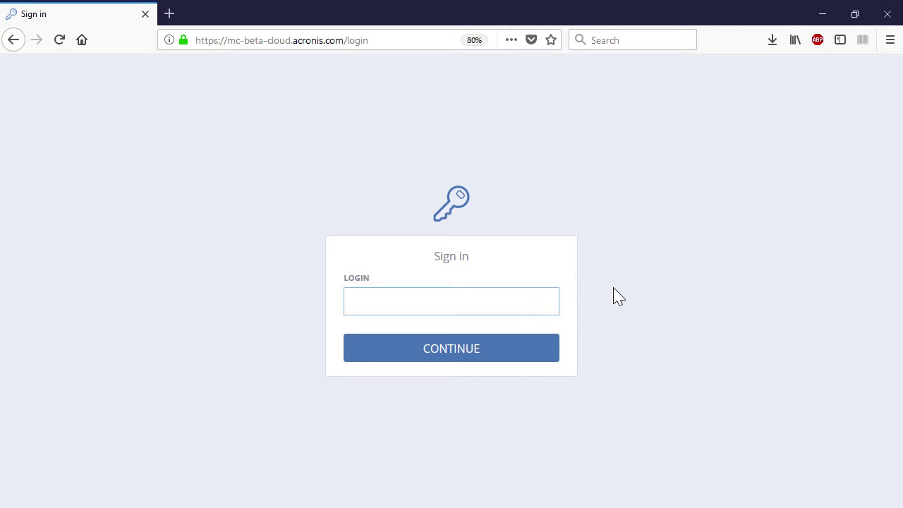
text(user@example.com)
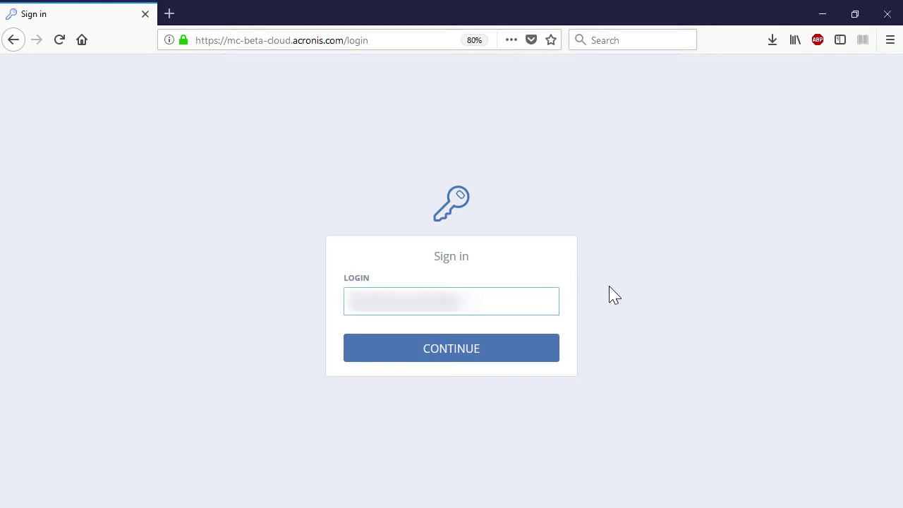
click(510, 349)
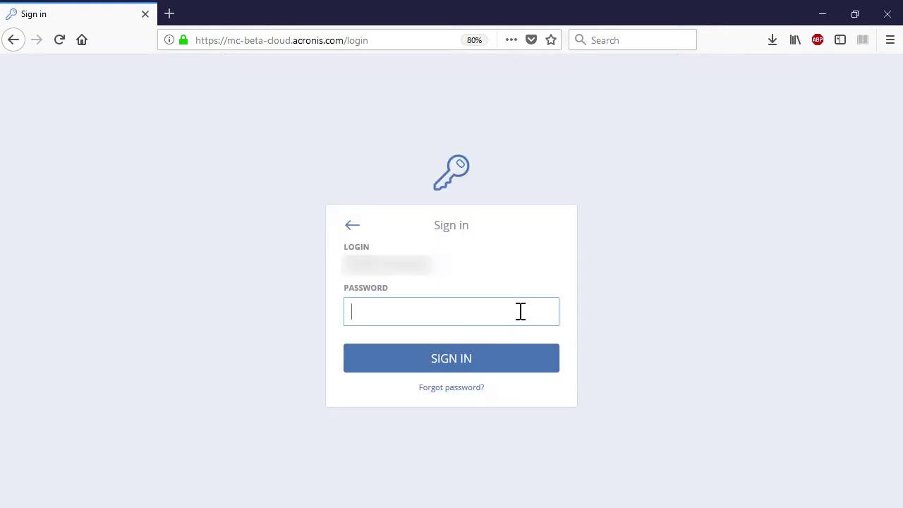
text(***********)
click(543, 360)
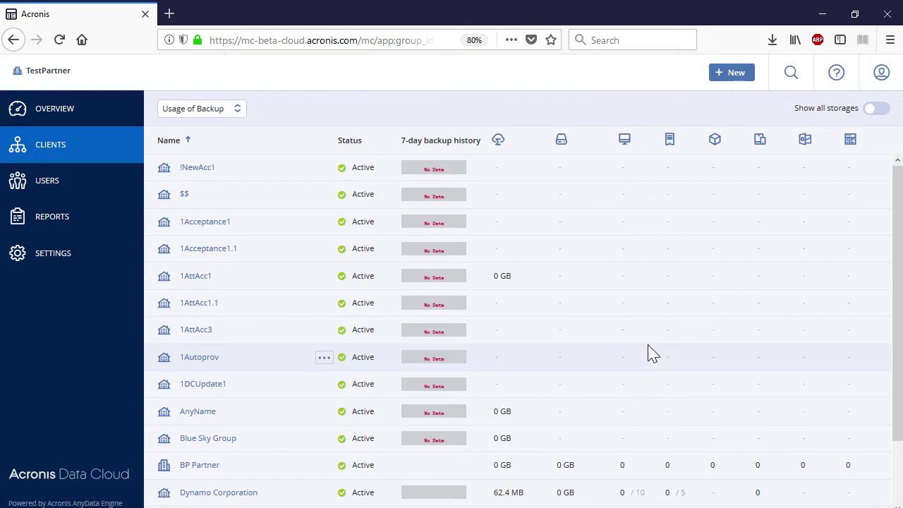
Scroll through the Clients list and bring up the usage type choices above the table.
scroll(653, 353, down, 3)
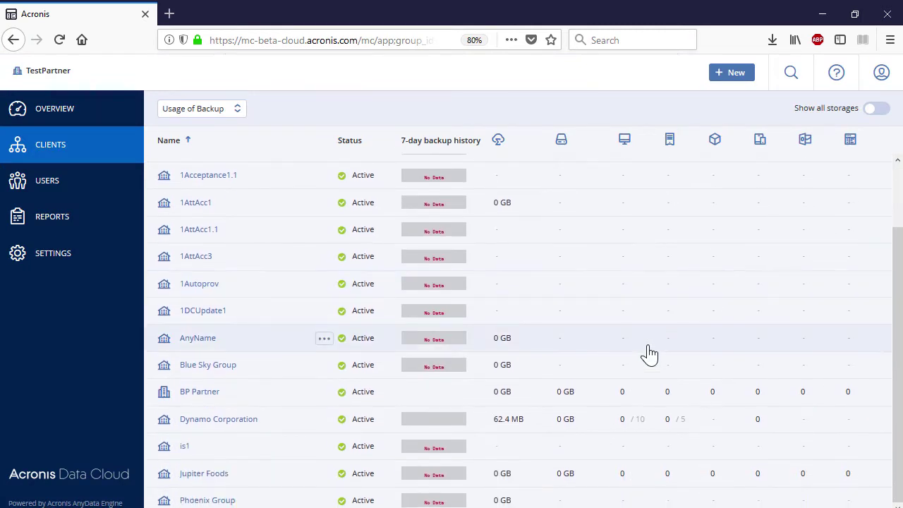
scroll(649, 354, up, 3)
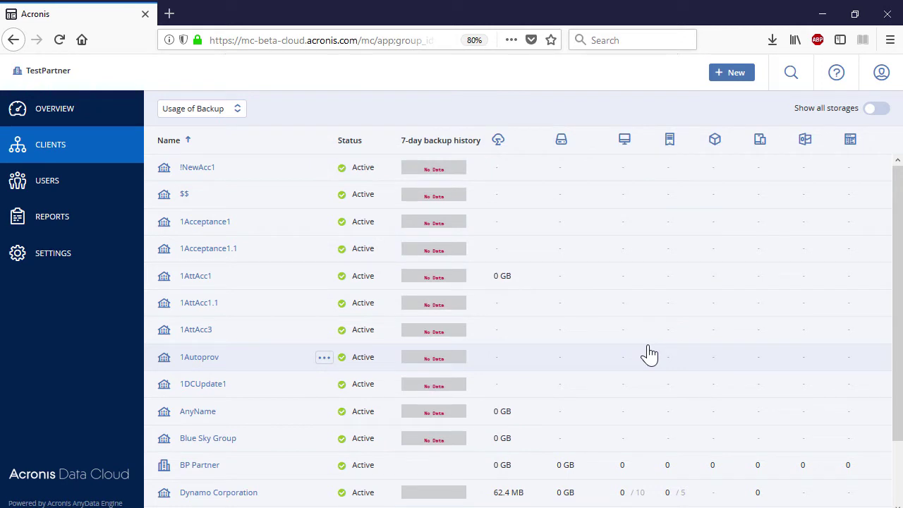
click(237, 113)
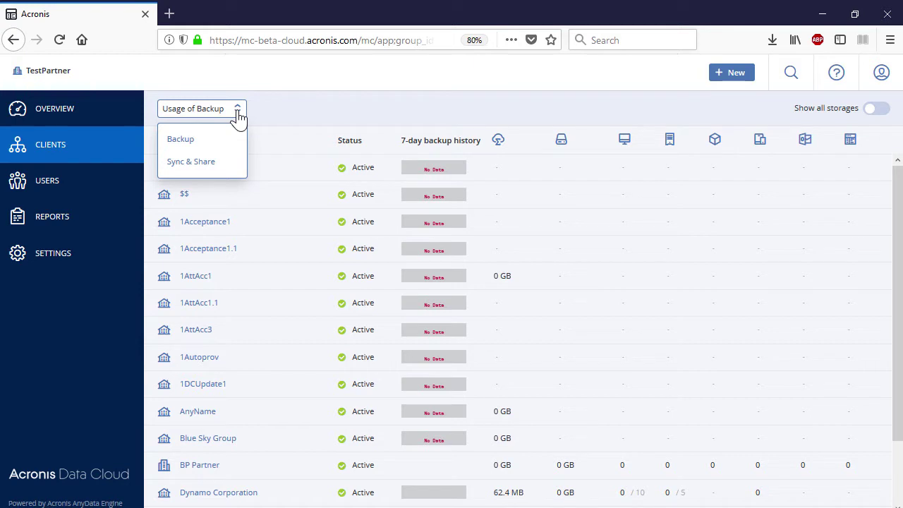
Switch usage to Sync & Share, back to Backup, and turn on Show all storages.
click(208, 162)
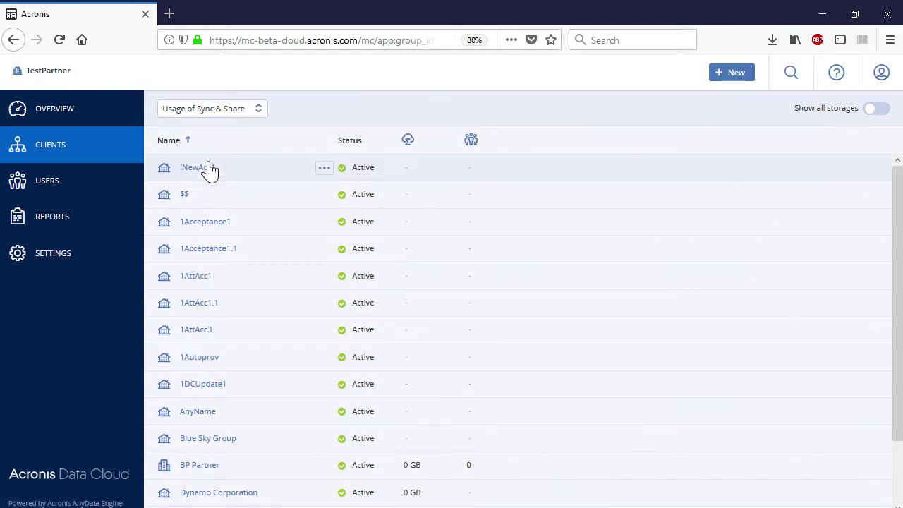
click(214, 112)
click(197, 139)
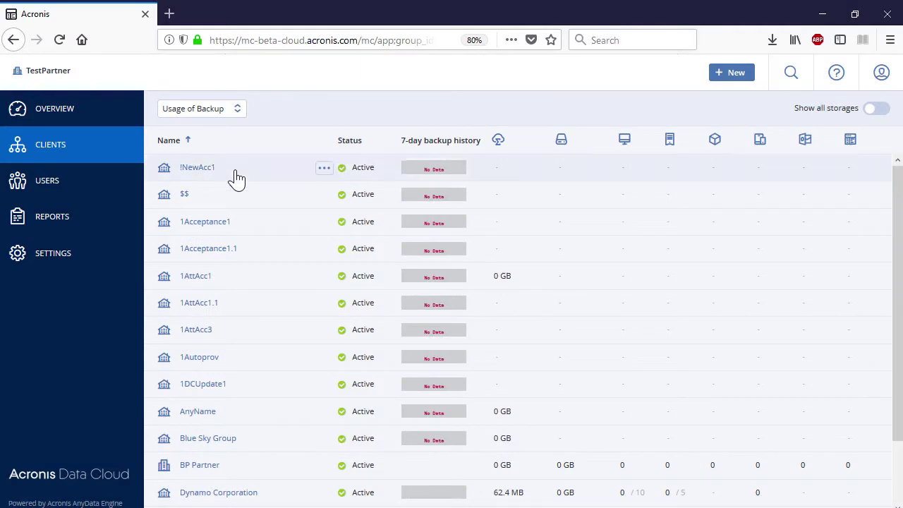
click(879, 109)
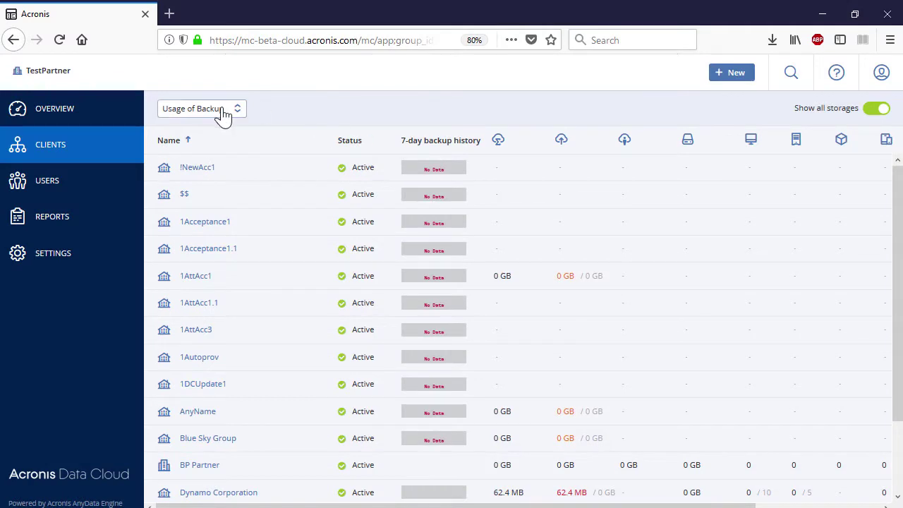
Switch usage to Sync & Share again and toggle Show all storages once more.
click(220, 112)
click(204, 162)
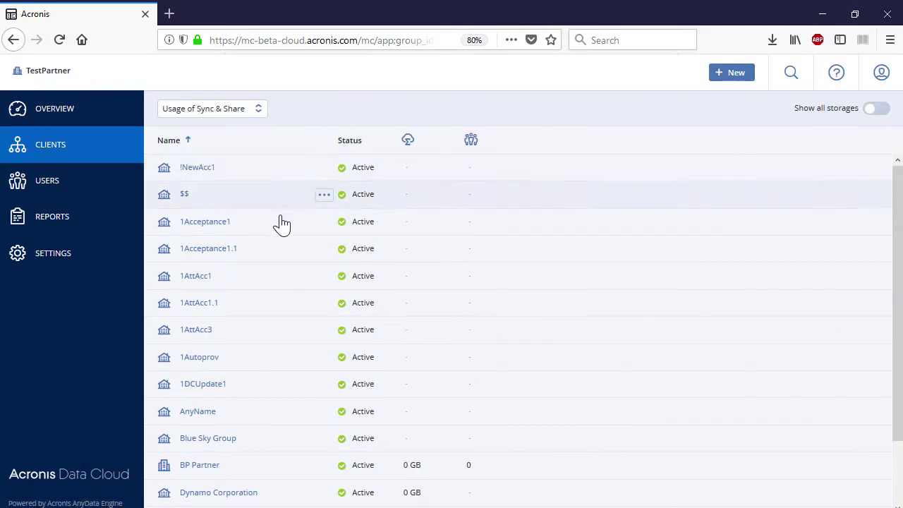
click(880, 111)
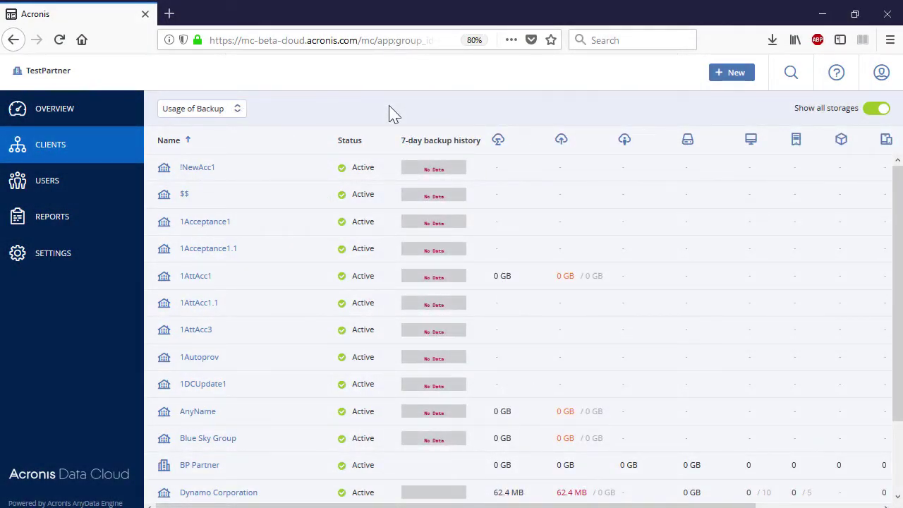
Start a new partner named 'Wynn Partner' with language Español and continue to services.
click(731, 75)
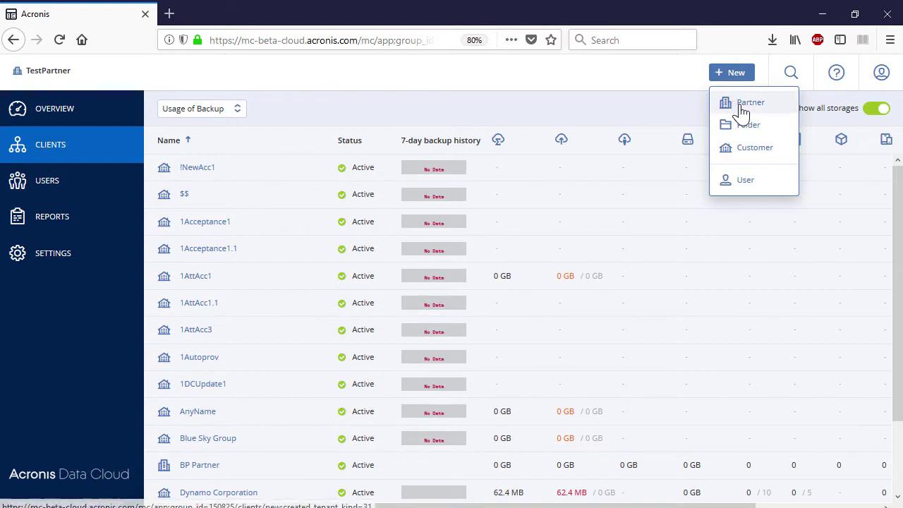
click(735, 106)
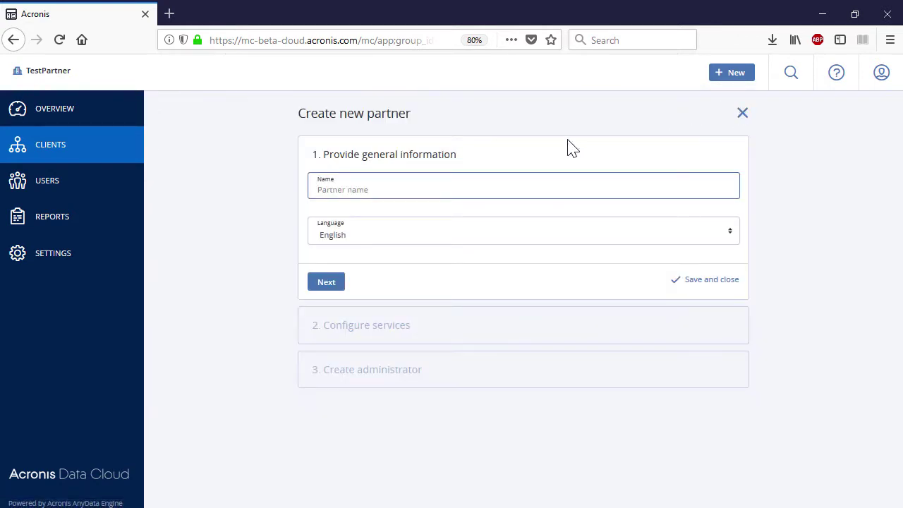
text(Wynn Partner)
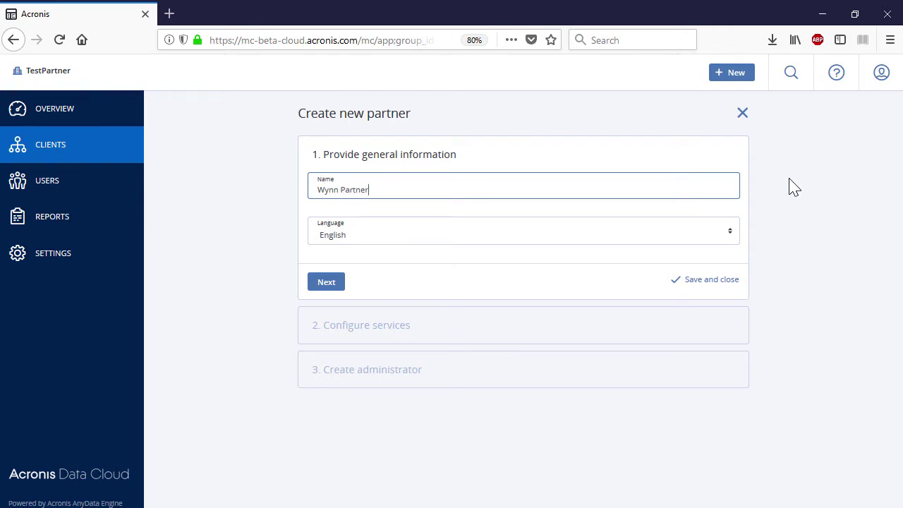
click(727, 240)
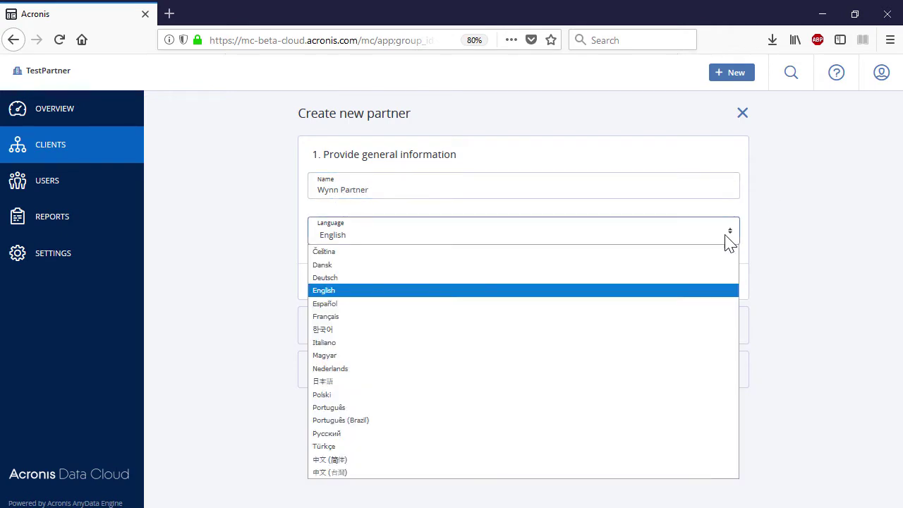
click(576, 305)
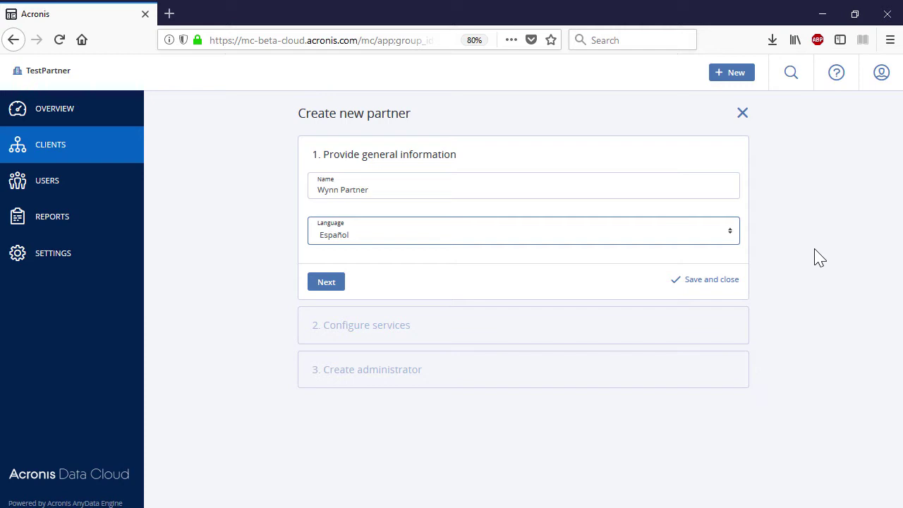
click(333, 283)
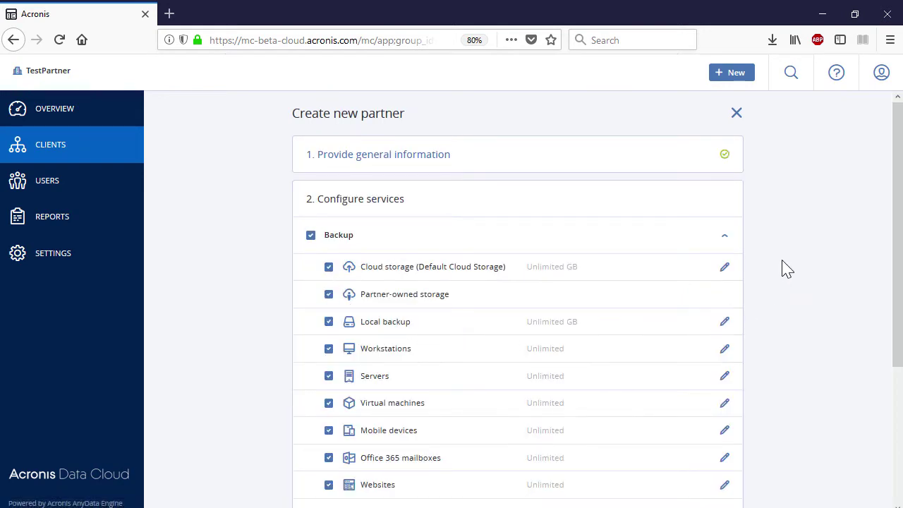
Enter the Wynn Partner administrator's e-mail, first and last name, and finish the partner.
scroll(783, 268, down, 3)
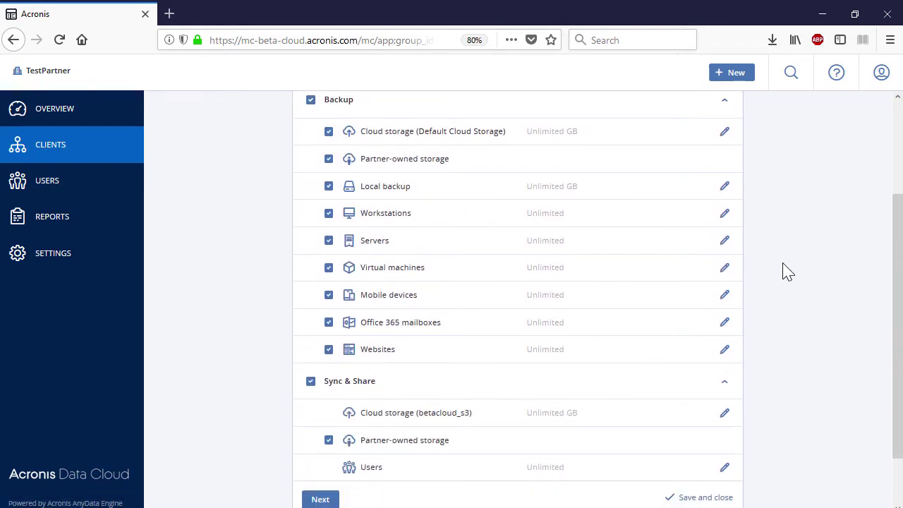
scroll(787, 272, down, 2)
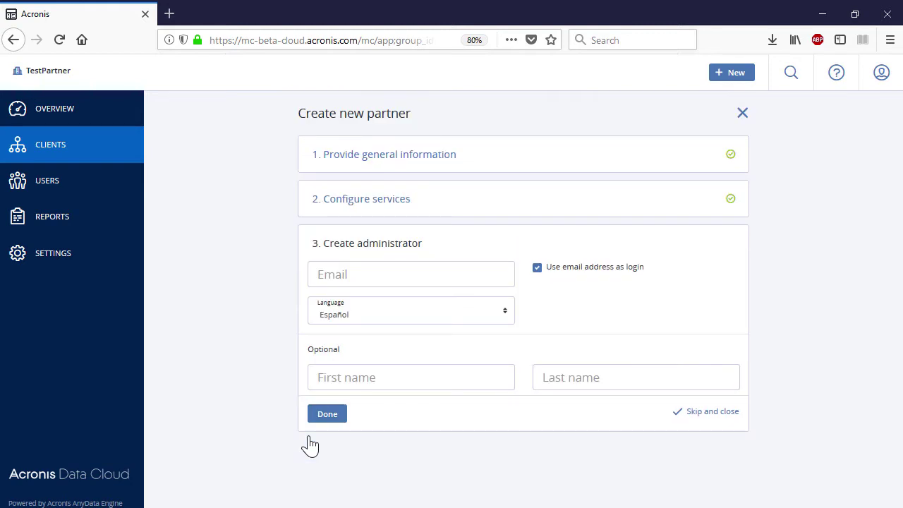
click(427, 275)
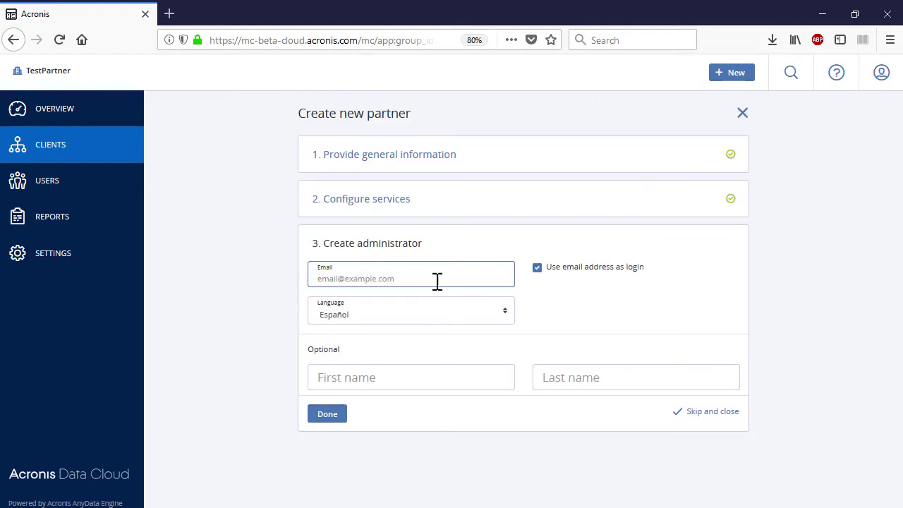
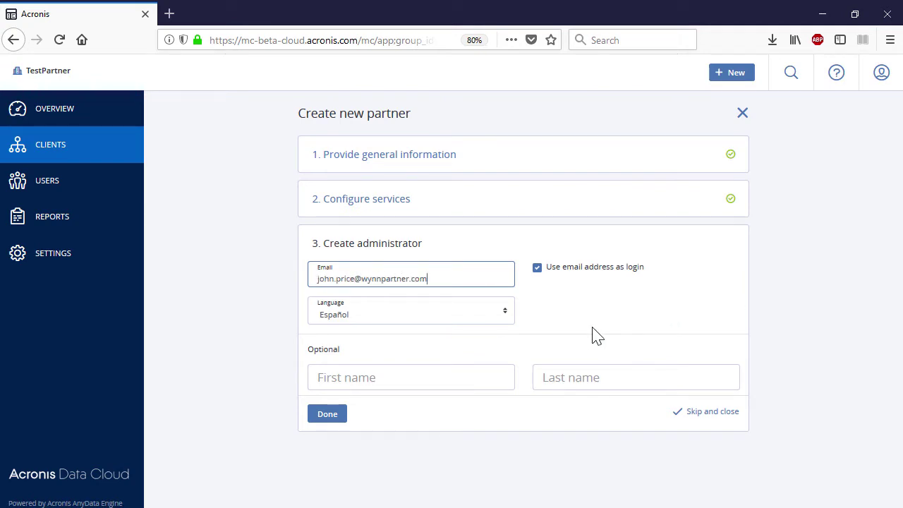
click(497, 369)
click(727, 377)
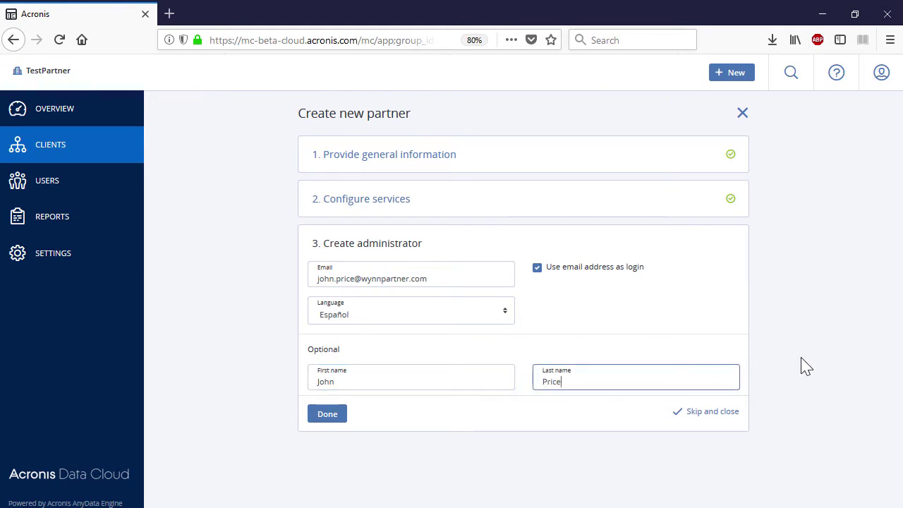
click(333, 418)
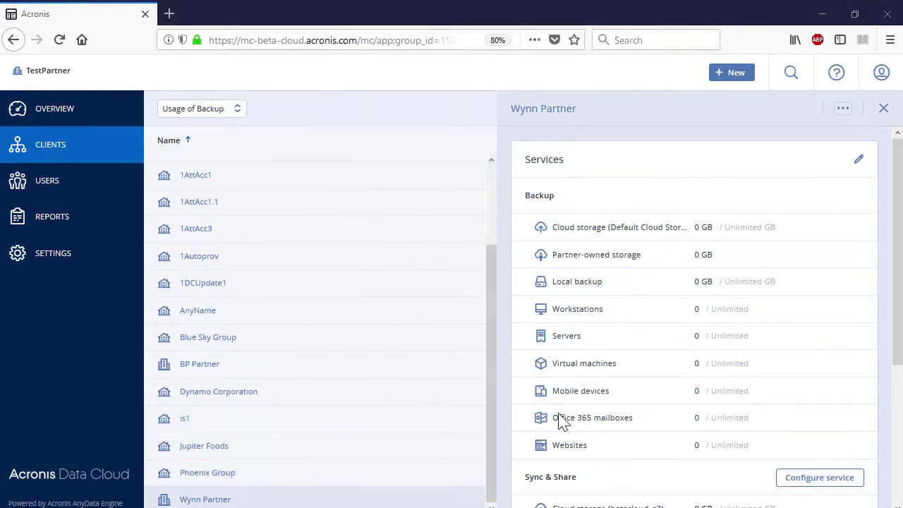
Start a folder named 'EU Customers' in English and review its services checklist.
click(733, 74)
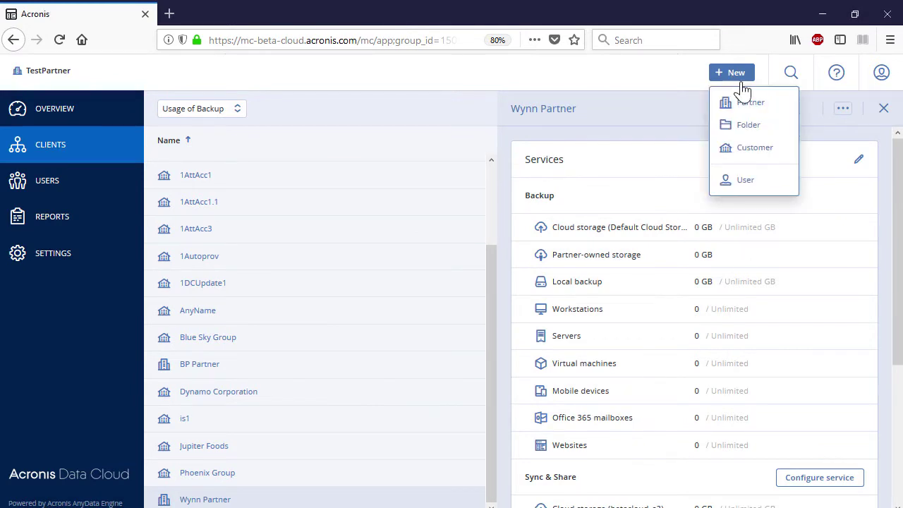
click(763, 132)
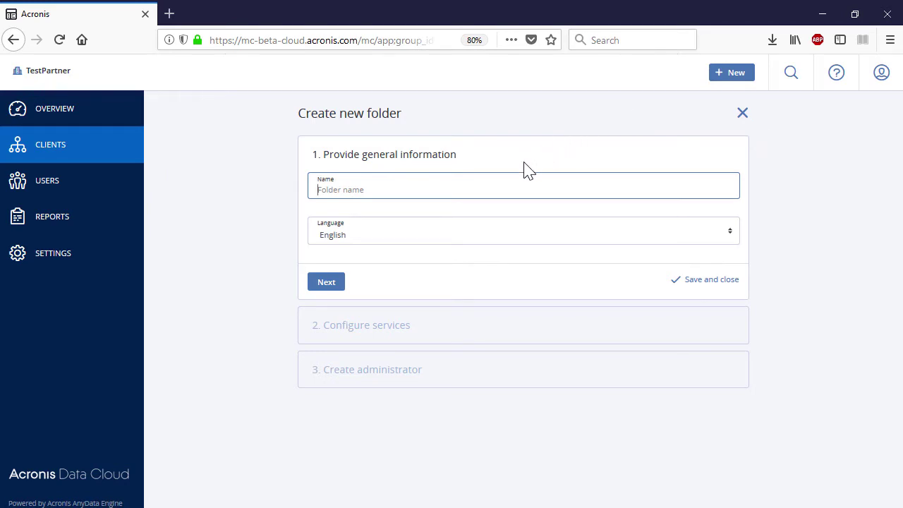
text(EU Customers)
click(734, 238)
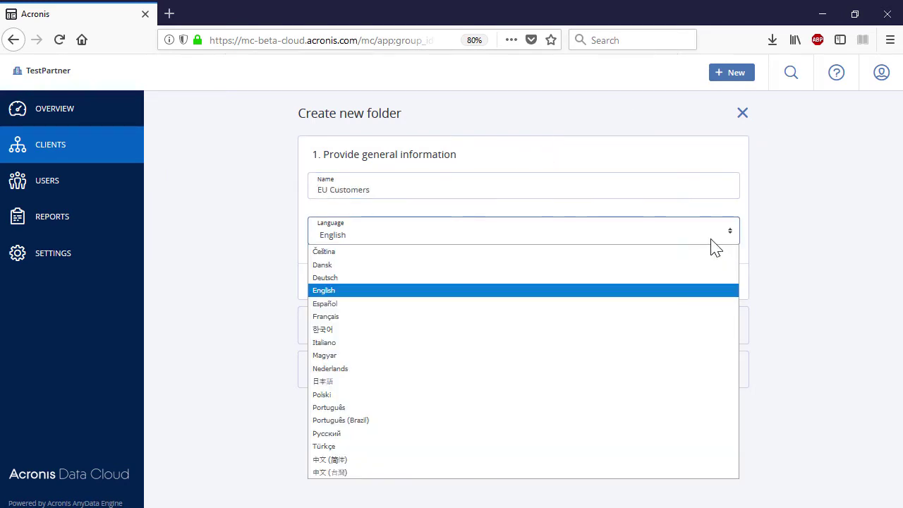
key(Escape)
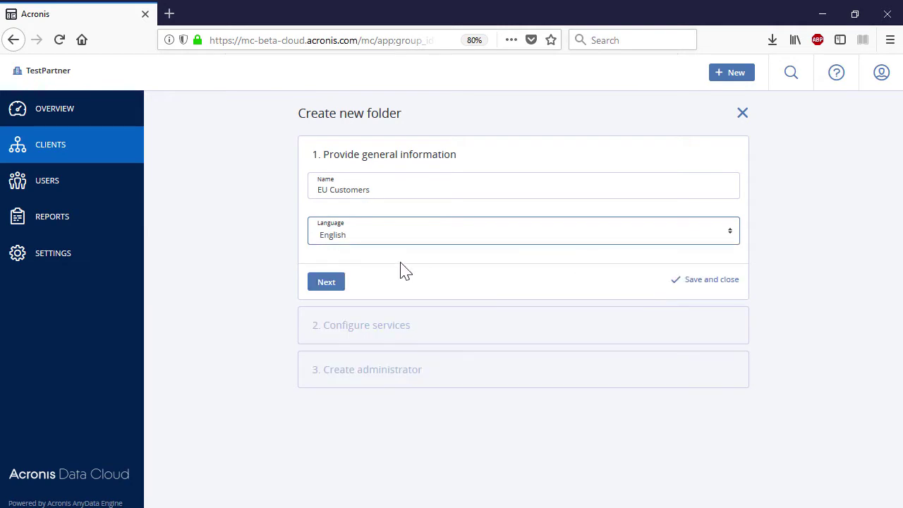
click(336, 285)
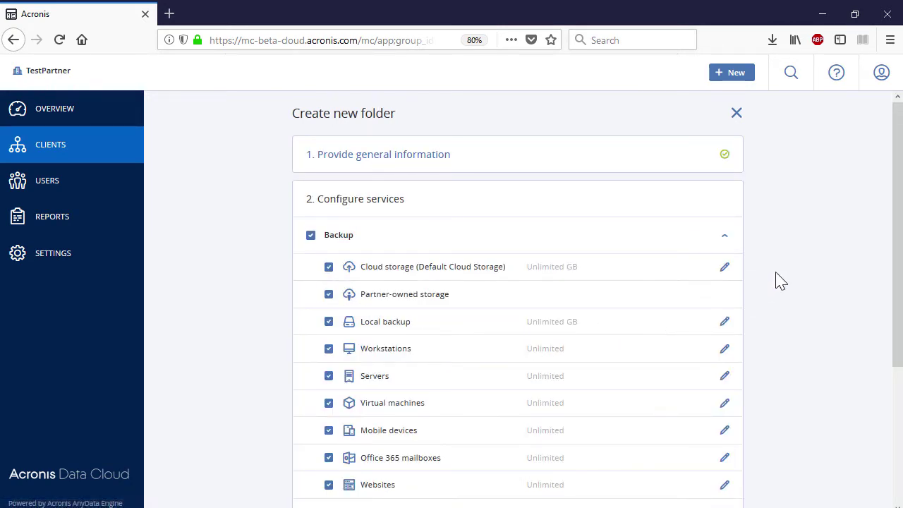
scroll(778, 281, down, 4)
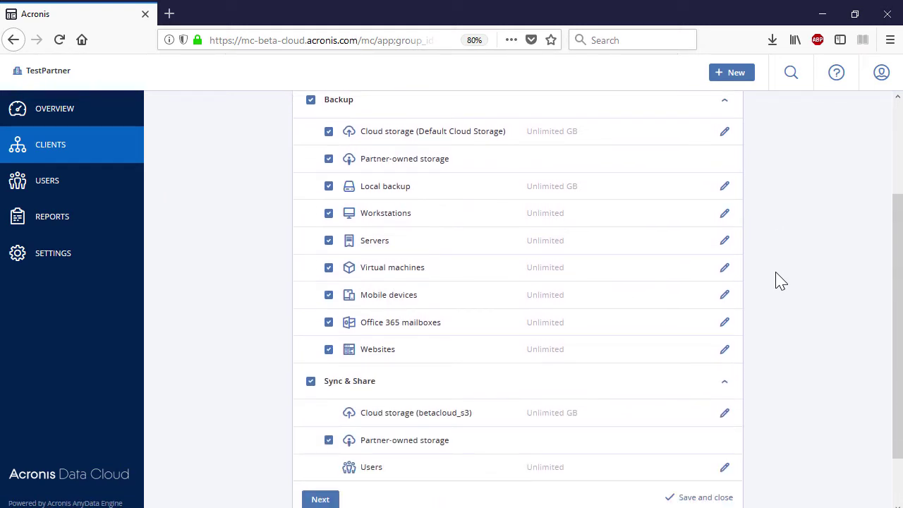
scroll(779, 281, down, 2)
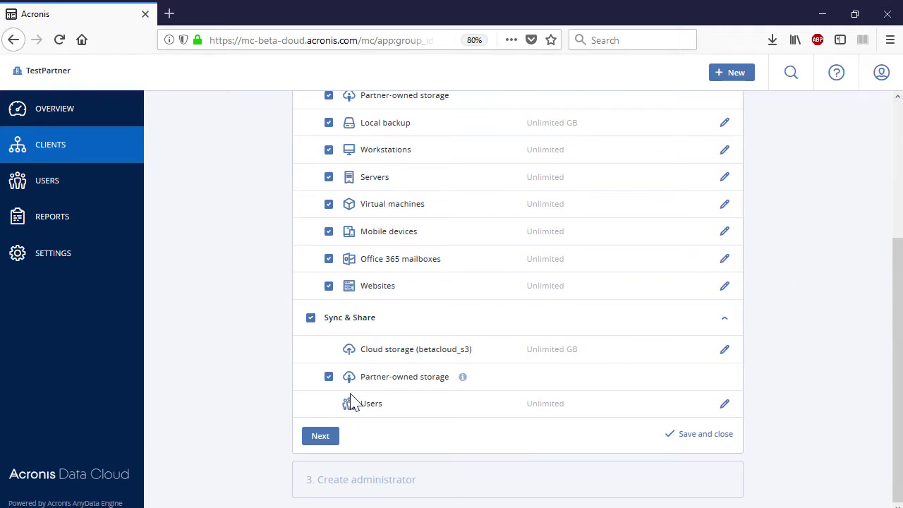
Add the folder administrator's e-mail, English language, first and last name, and finish.
click(324, 437)
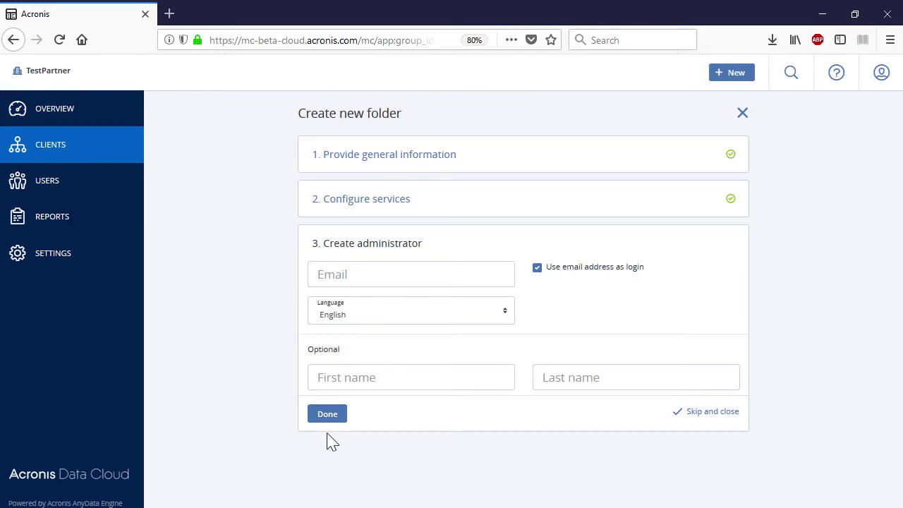
click(452, 276)
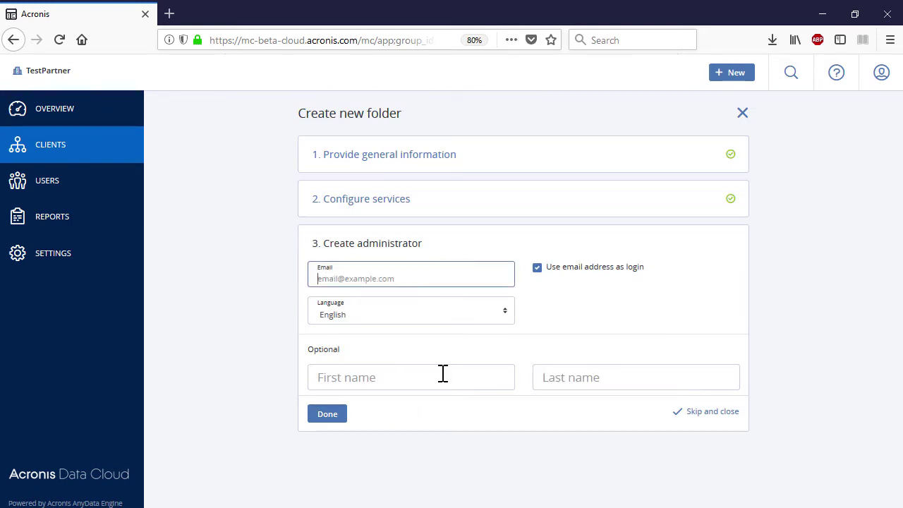
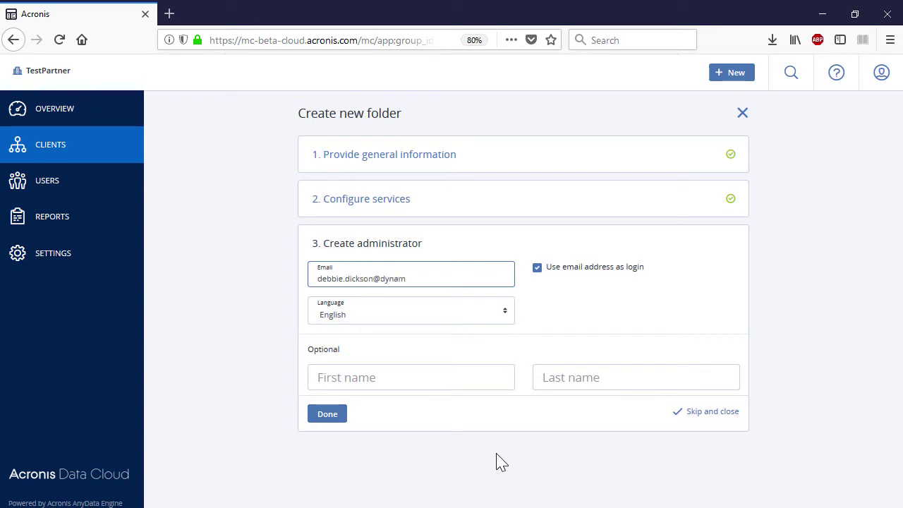
click(505, 312)
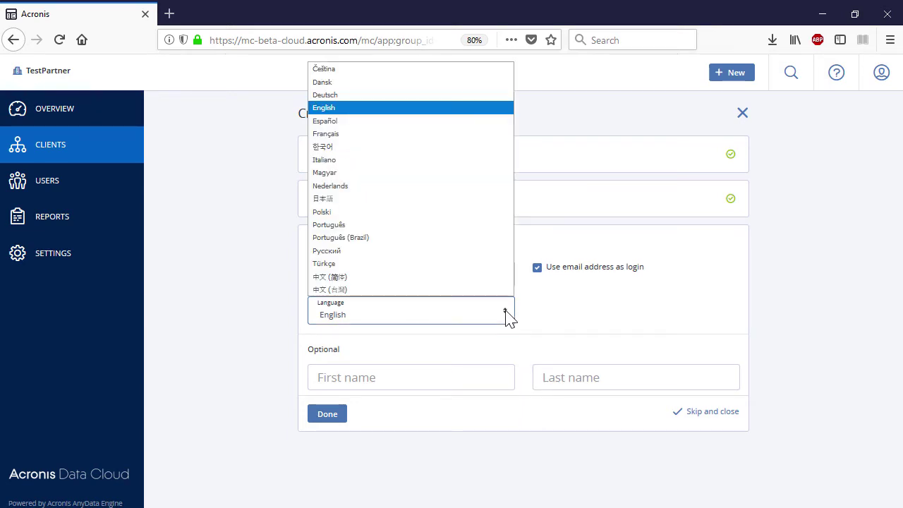
click(376, 109)
click(374, 377)
click(560, 383)
click(339, 419)
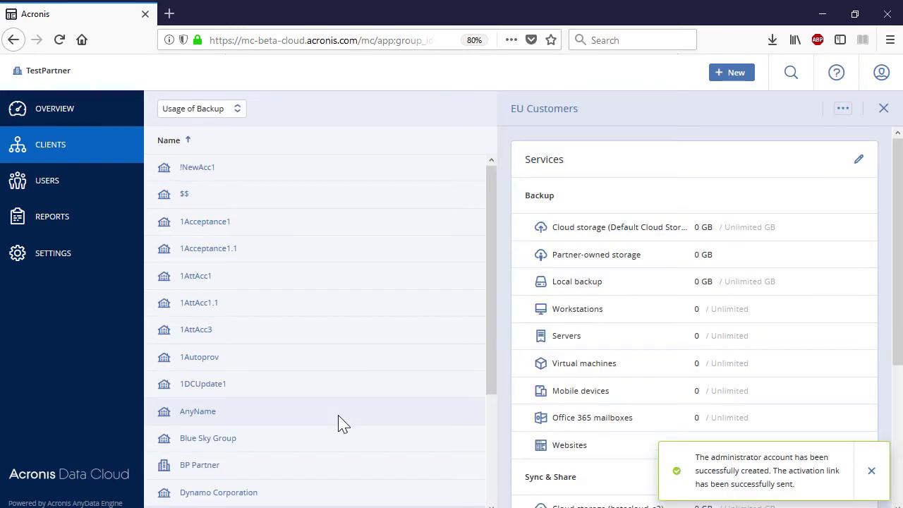
Open Filbert Ltd's details and disable the customer, confirming the warning.
key(Escape)
scroll(649, 261, down, 3)
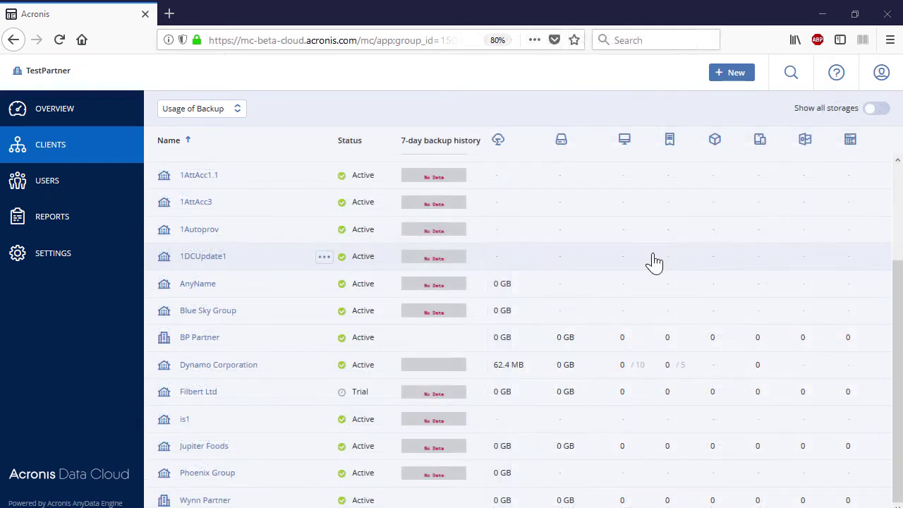
click(290, 399)
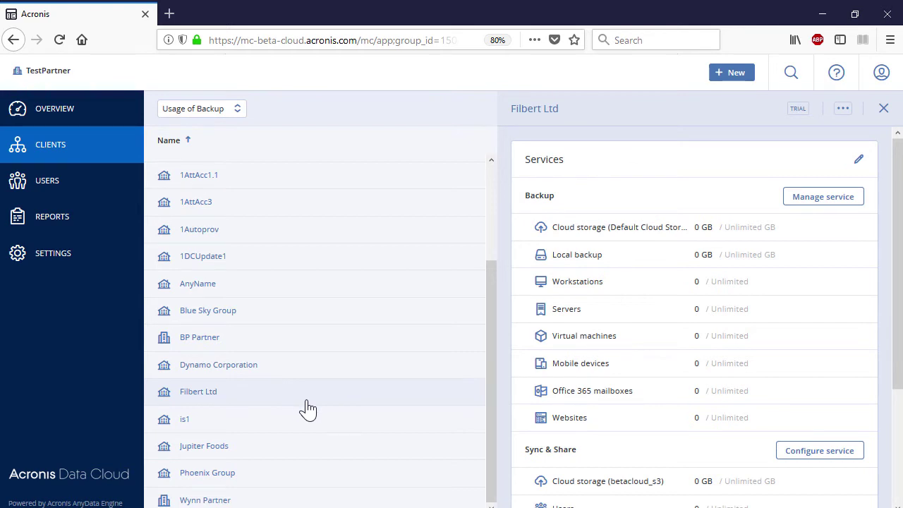
click(841, 115)
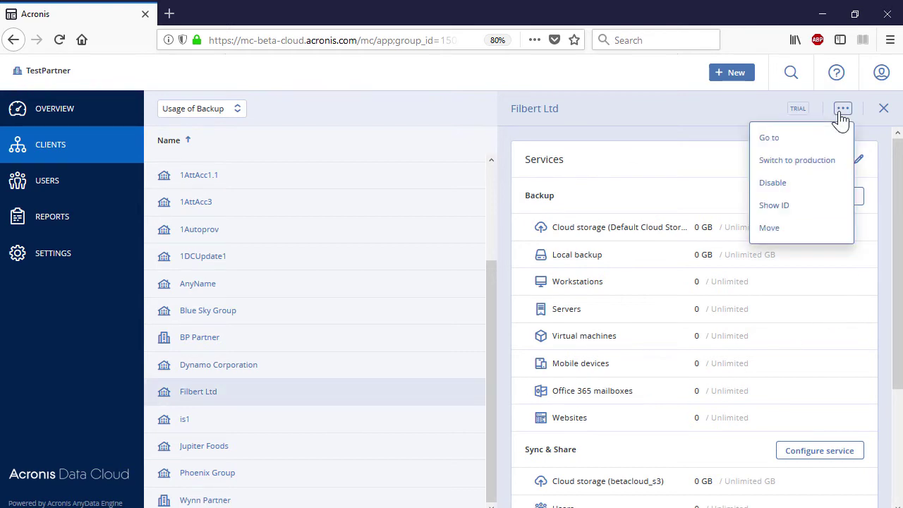
click(809, 182)
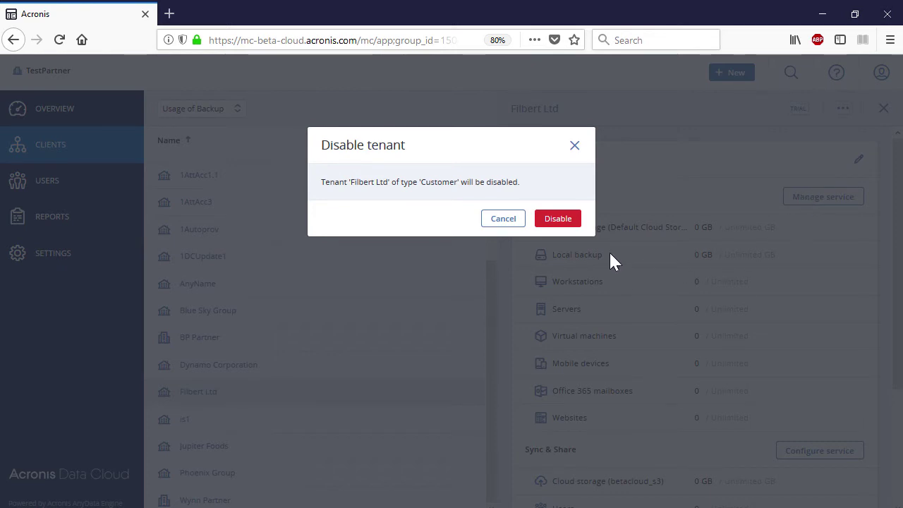
click(566, 222)
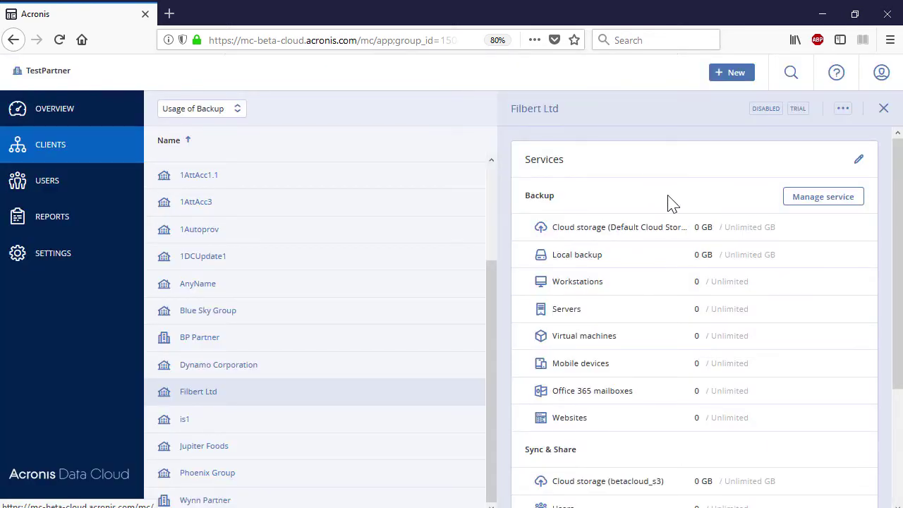
Start deleting Filbert Ltd, back out of the warning, and reopen its actions menu.
click(843, 110)
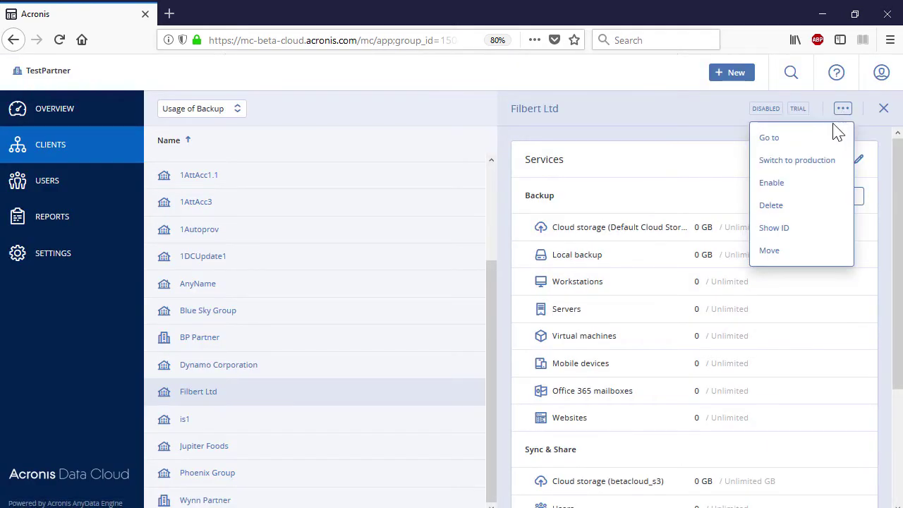
click(823, 209)
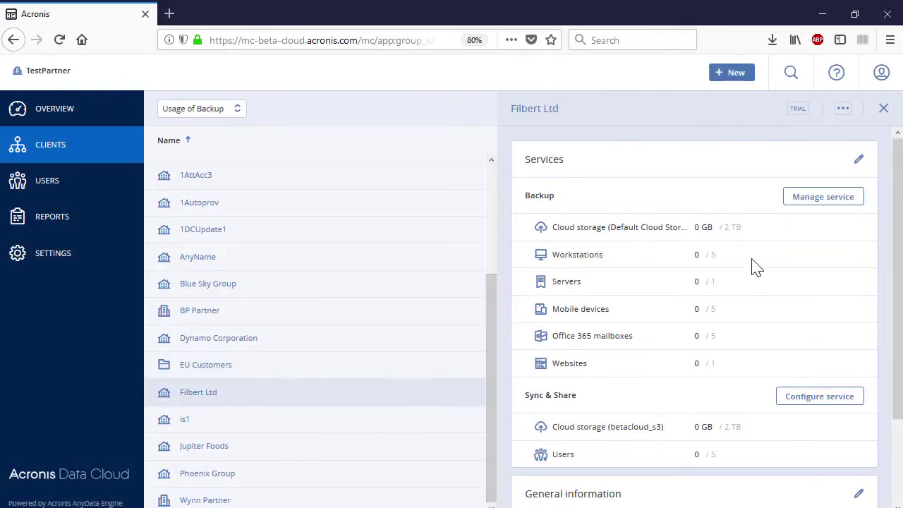
click(844, 110)
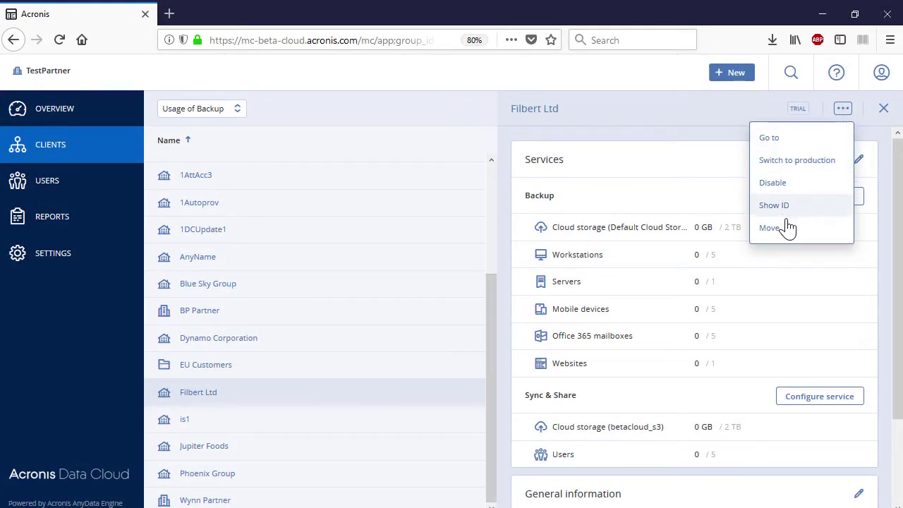
Choose Move for Filbert Ltd to relocate it to another folder.
click(787, 228)
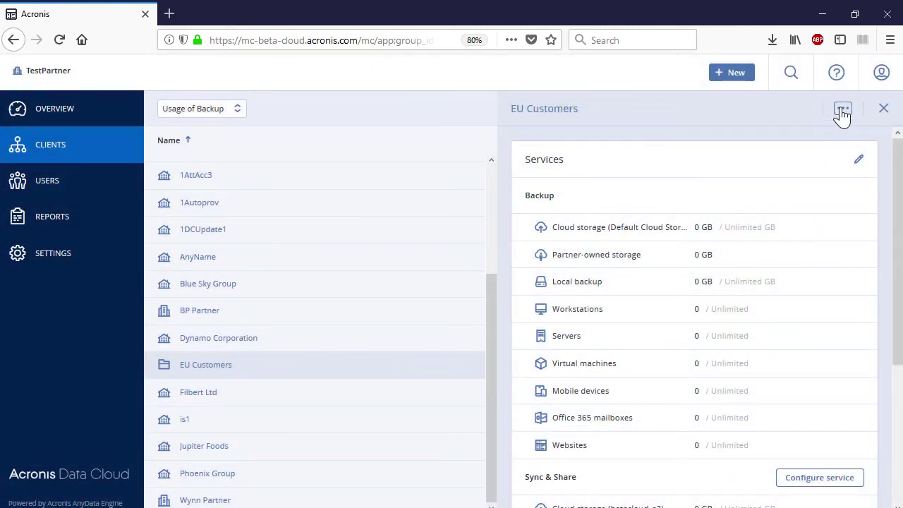
View the EU Customers tenant ID, then return to Filbert Ltd in the Clients list.
click(844, 111)
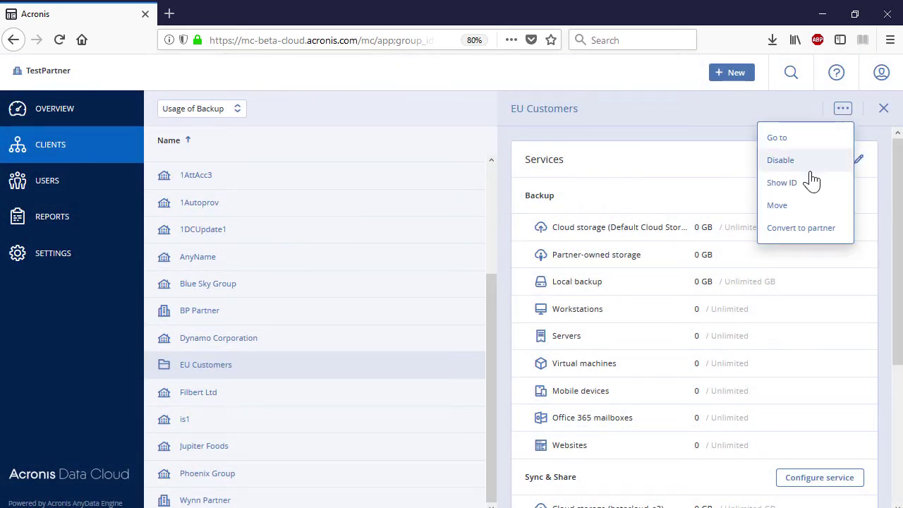
click(811, 183)
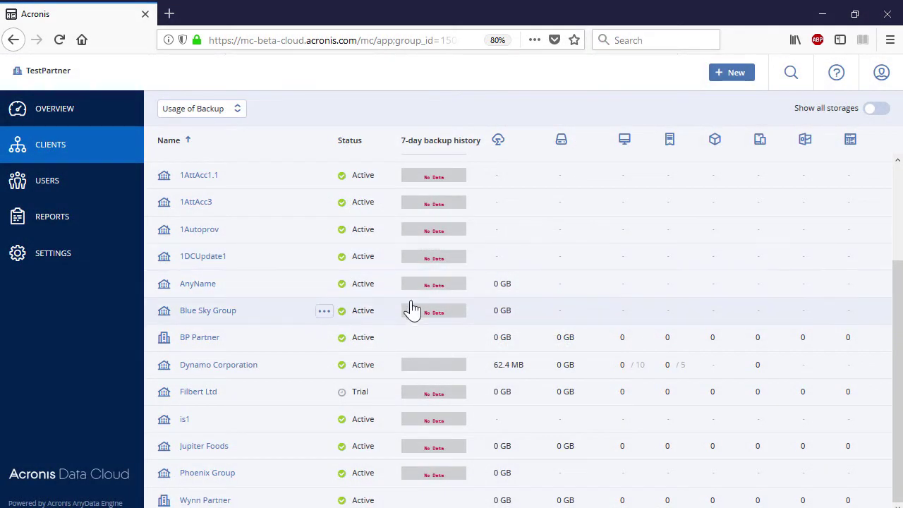
click(105, 190)
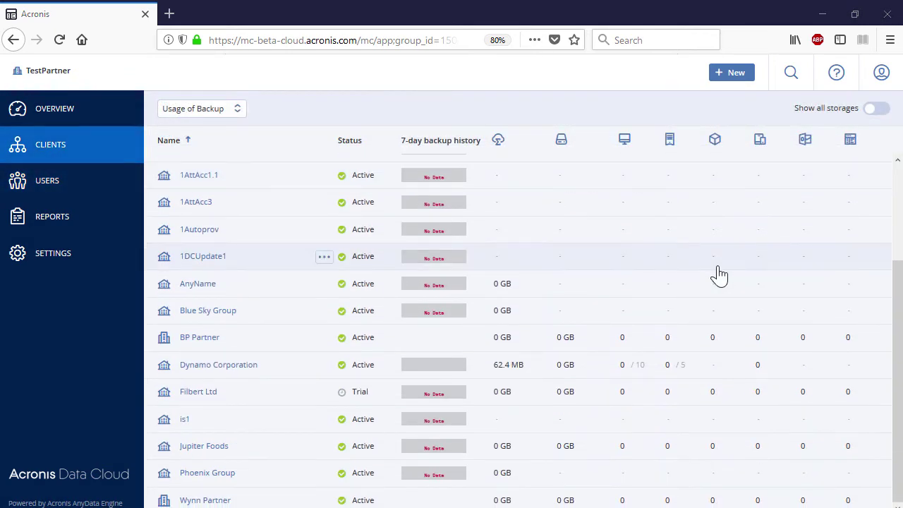
Go into Filbert Ltd's console, show its users, and start creating a new user.
click(216, 394)
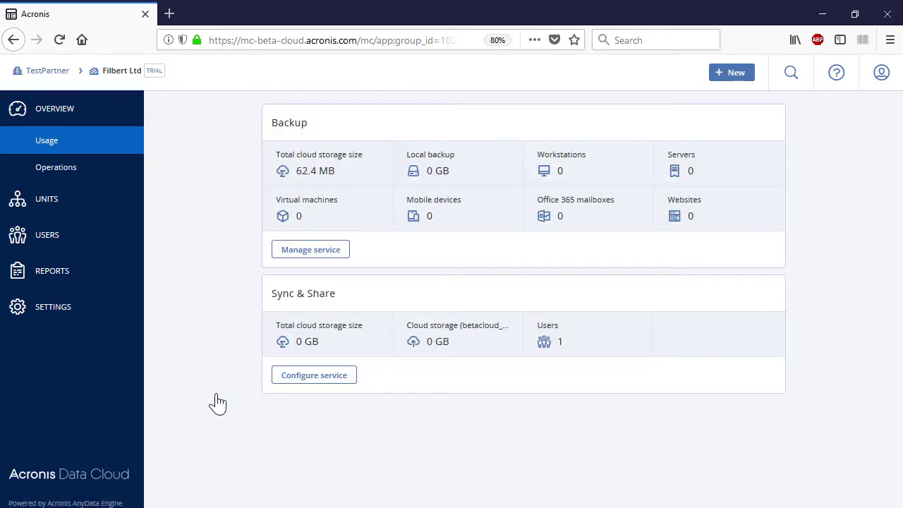
click(91, 235)
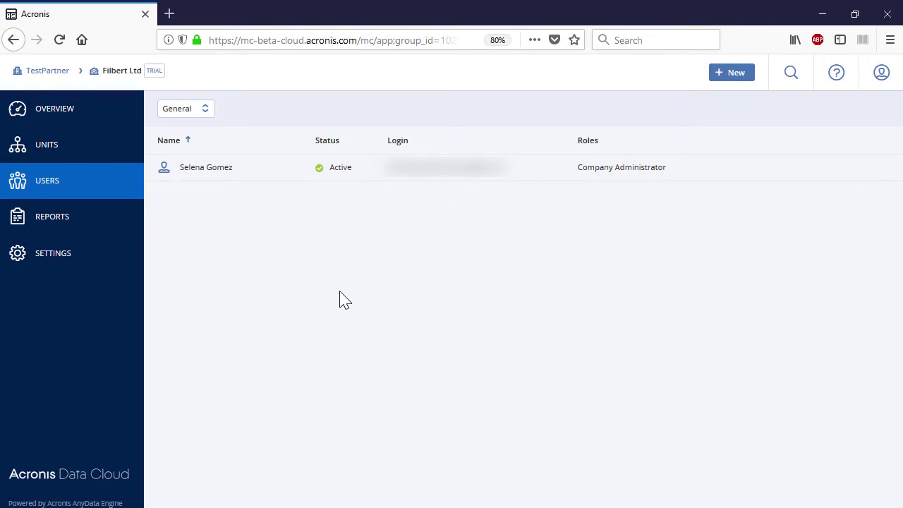
click(731, 76)
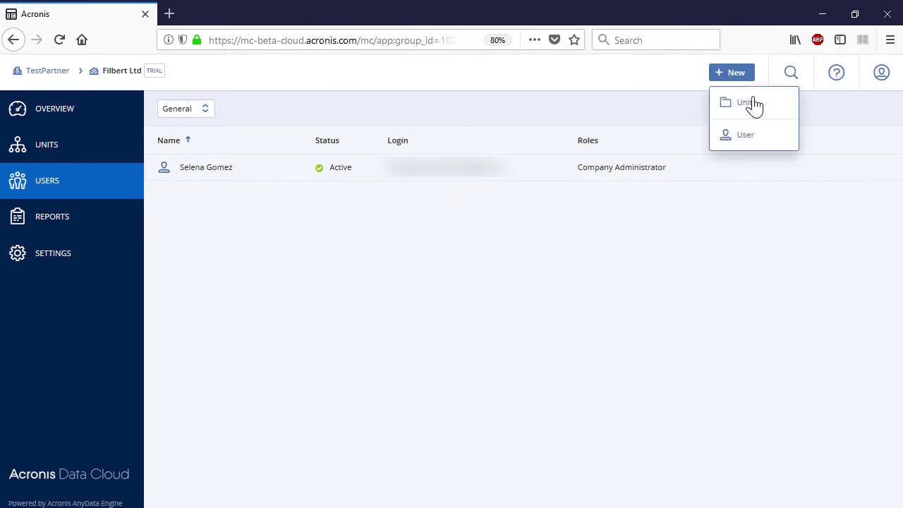
click(766, 141)
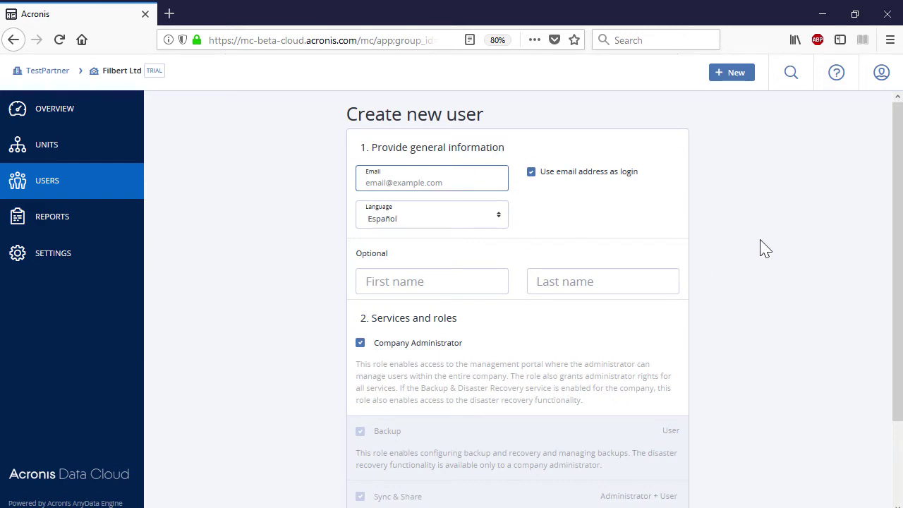
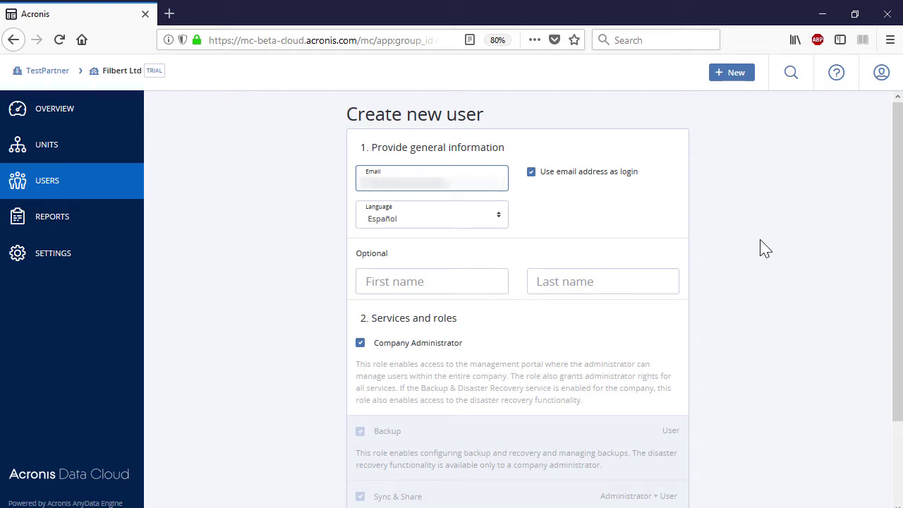
Enter the new user's e-mail address, first name and last name, and create the account.
click(499, 278)
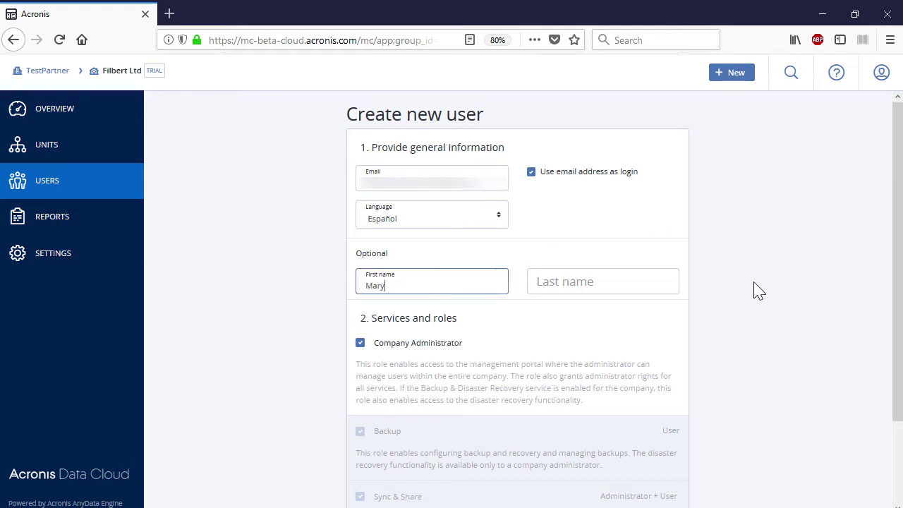
click(668, 278)
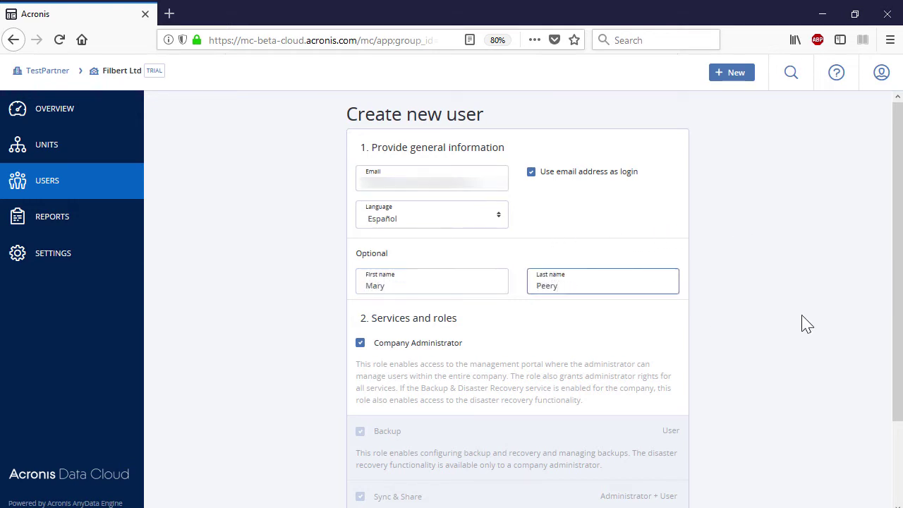
scroll(804, 323, down, 3)
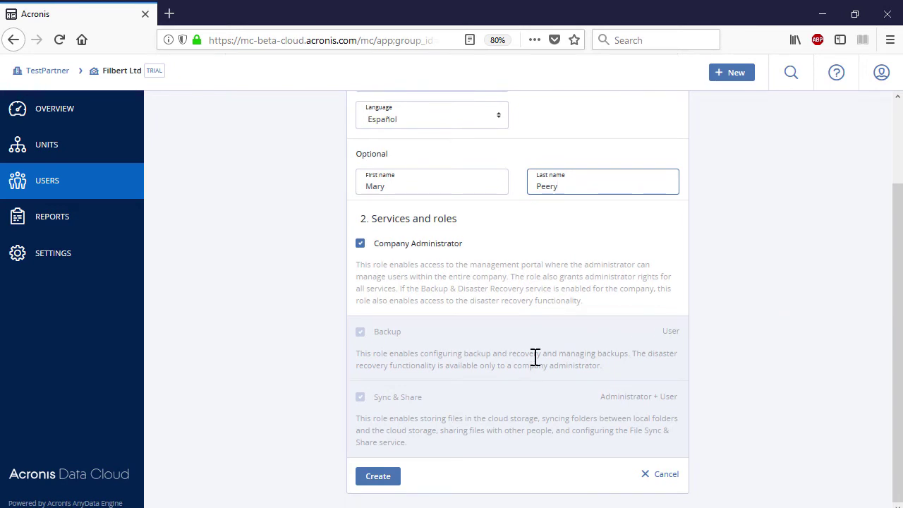
click(385, 479)
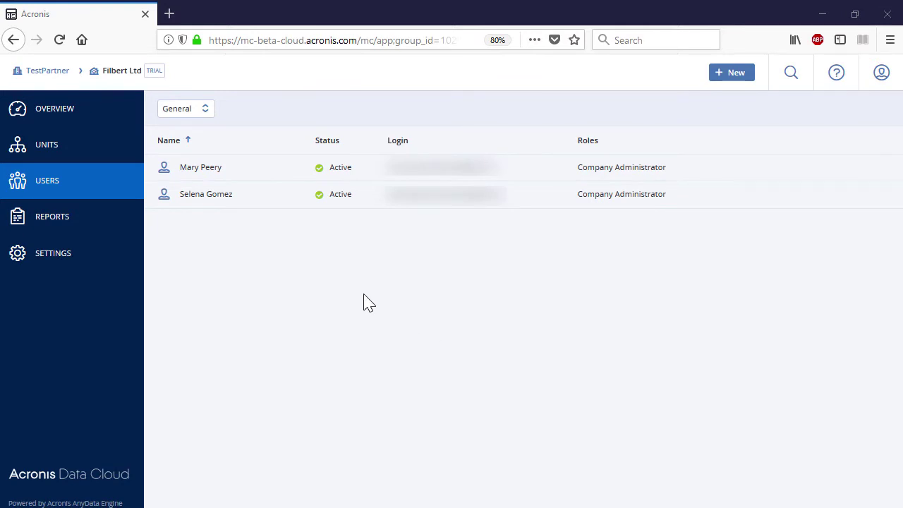
Disable the newly created user account.
click(288, 173)
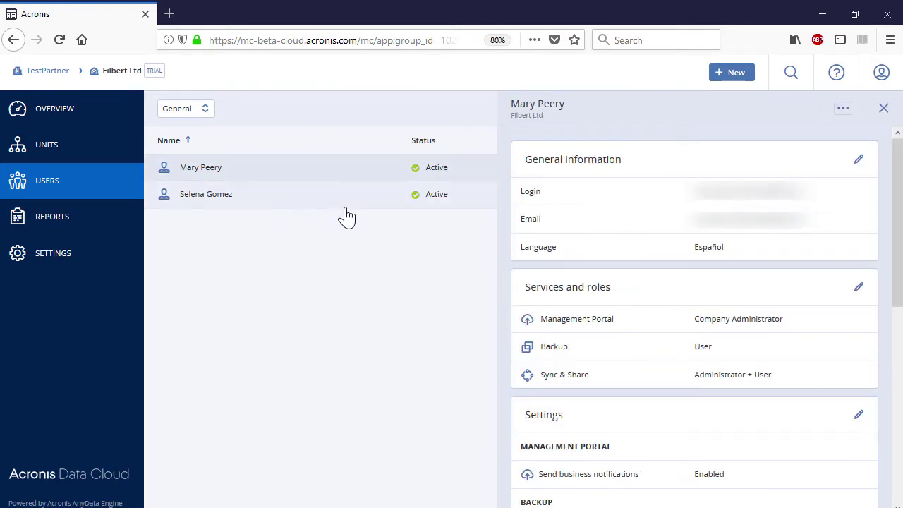
click(842, 110)
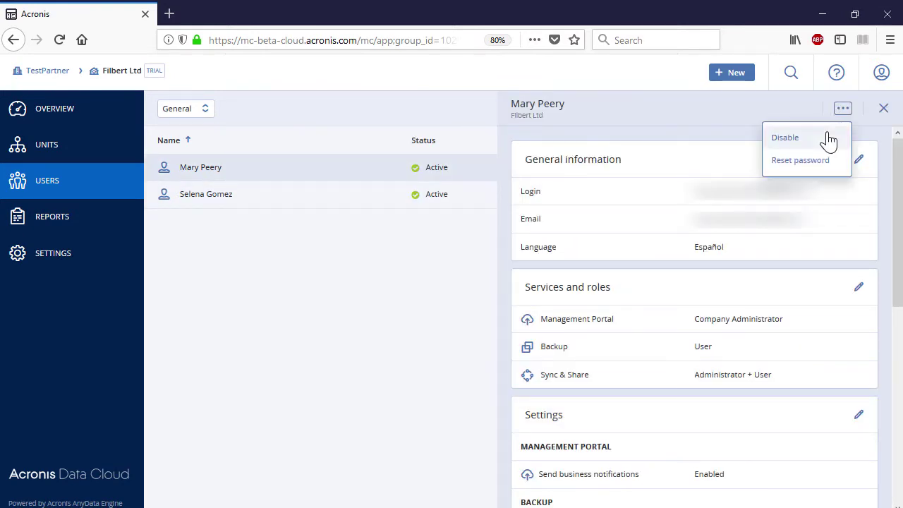
click(827, 140)
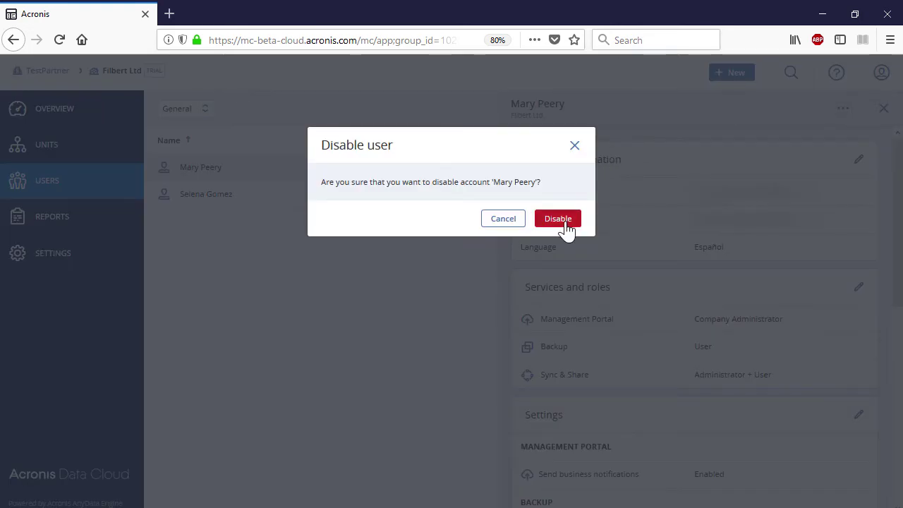
click(563, 220)
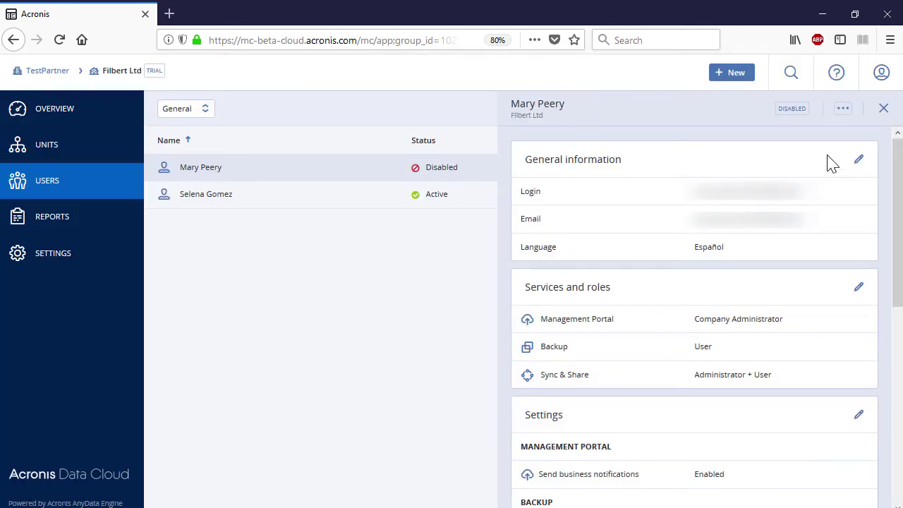
Delete the disabled user, then return to TestPartner and open the Usage reports.
click(842, 109)
click(784, 160)
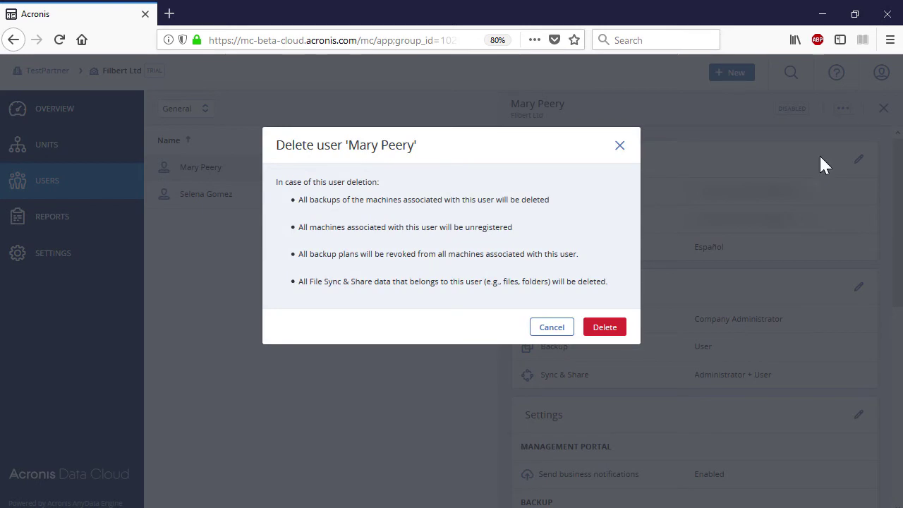
click(611, 328)
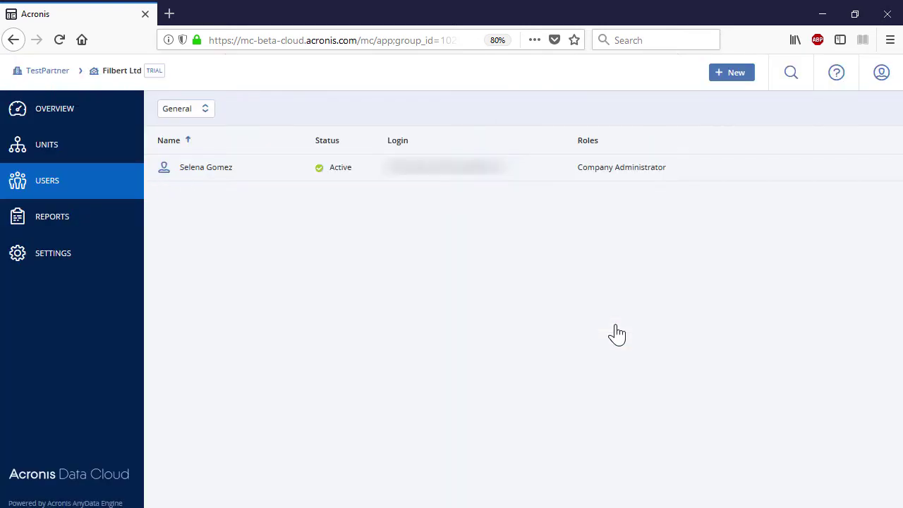
key(alt+Left)
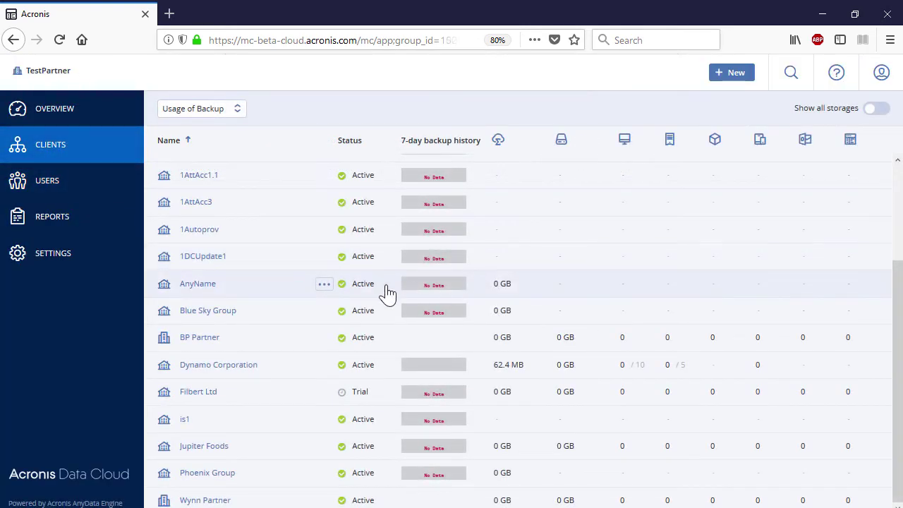
click(97, 222)
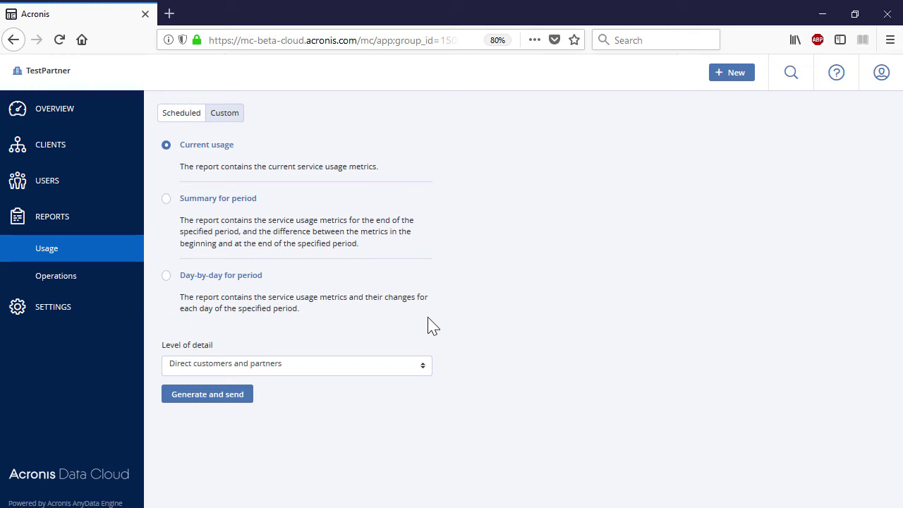
Keep 'Direct customers and partners' detail, enable the scheduled monthly summary report, then view Operations reports.
click(425, 365)
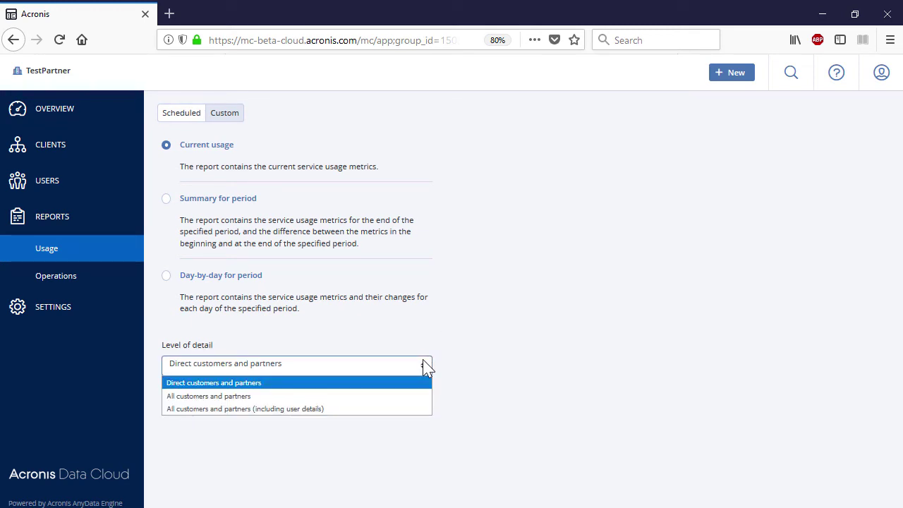
click(426, 365)
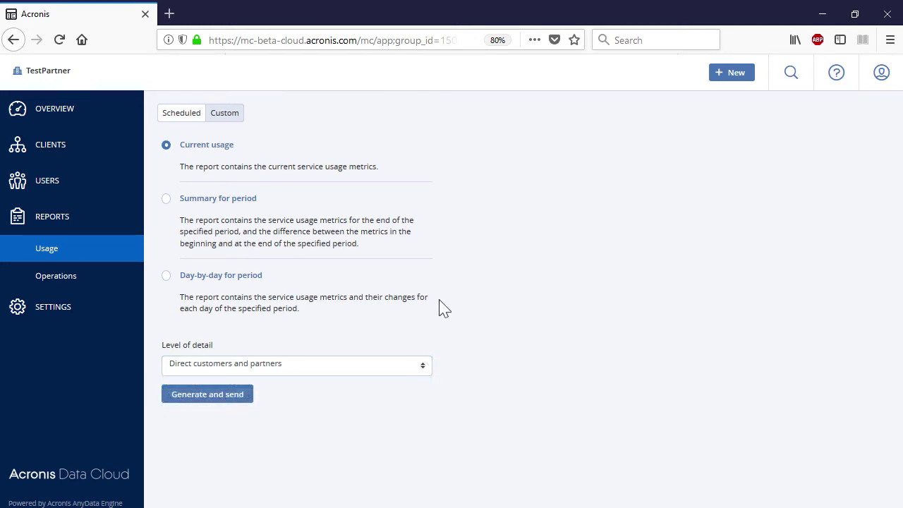
click(190, 116)
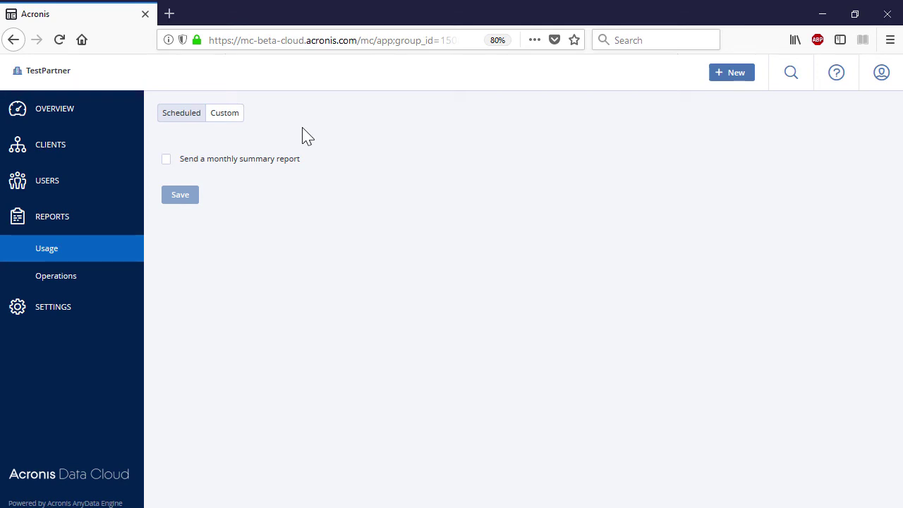
click(167, 160)
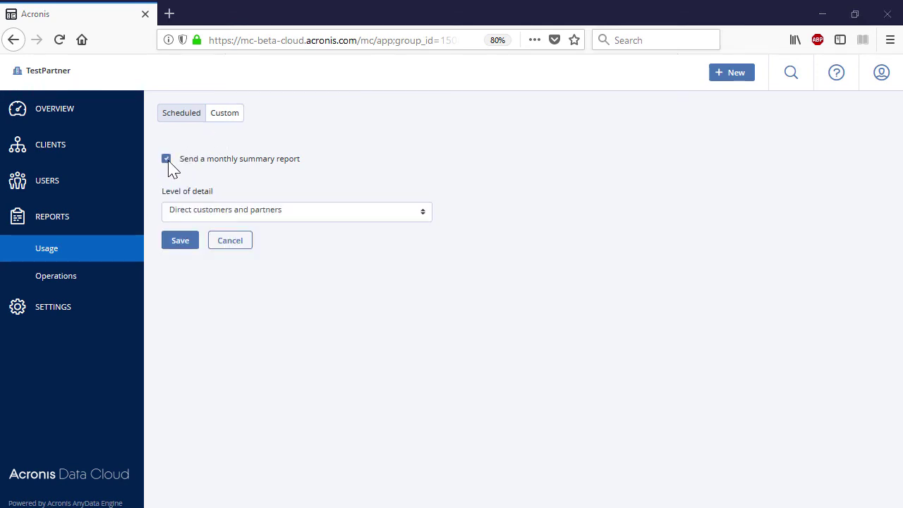
click(111, 281)
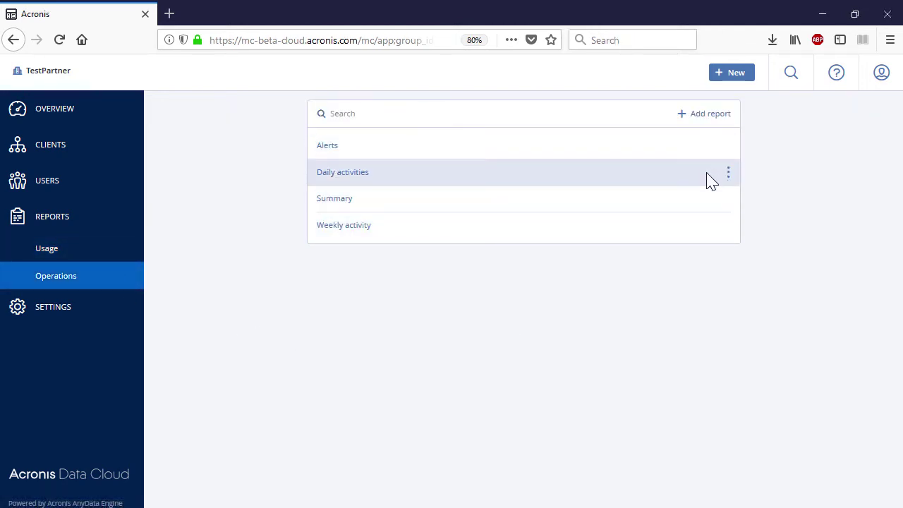
Send the Weekly activity report to the recipient's e-mail address in Excel and PDF format.
click(729, 229)
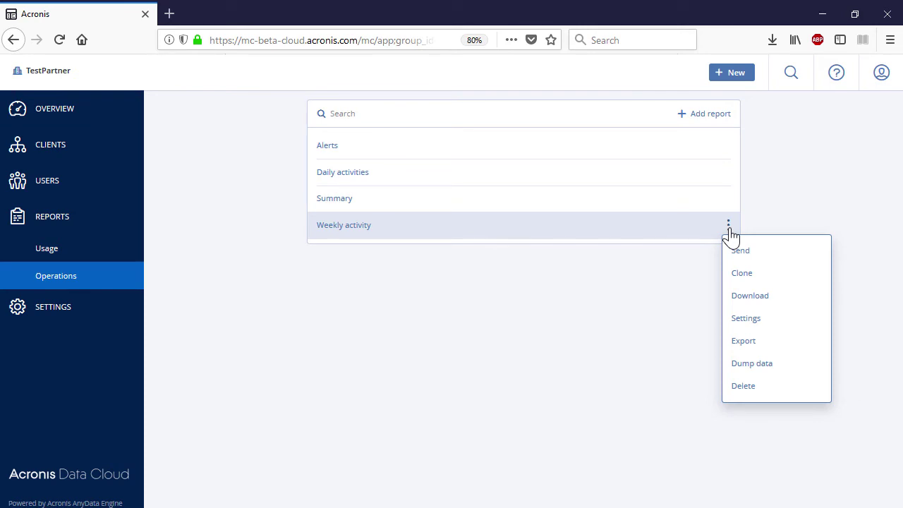
click(755, 252)
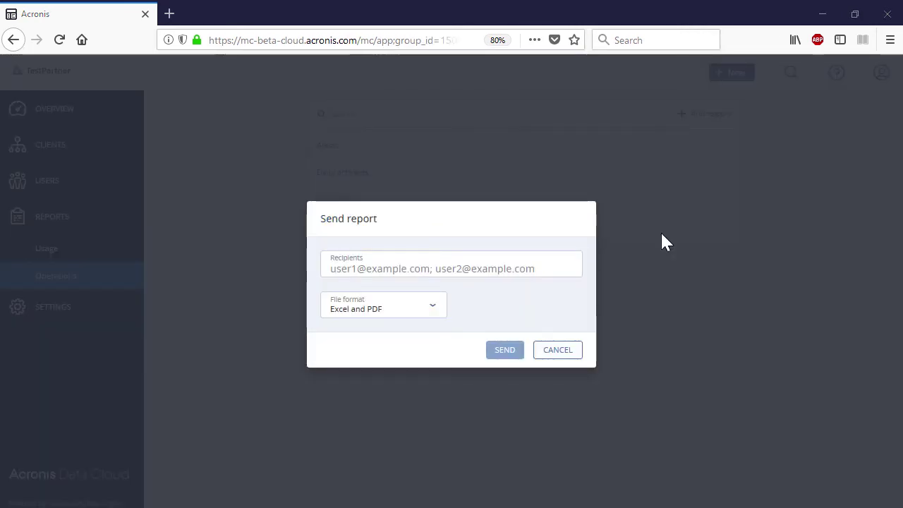
click(568, 269)
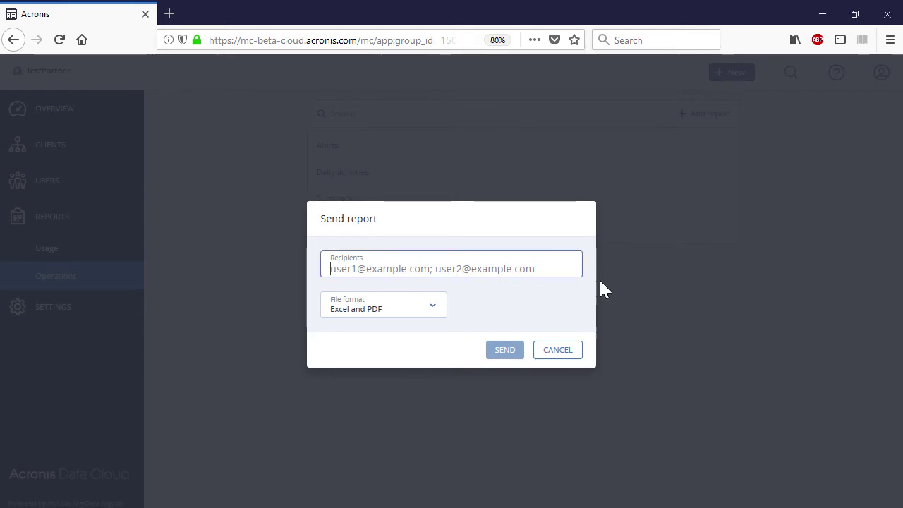
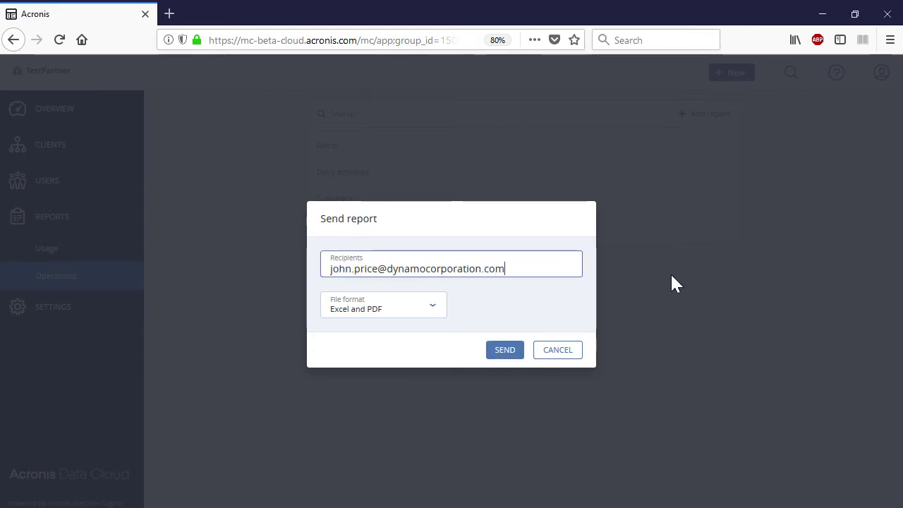
click(432, 309)
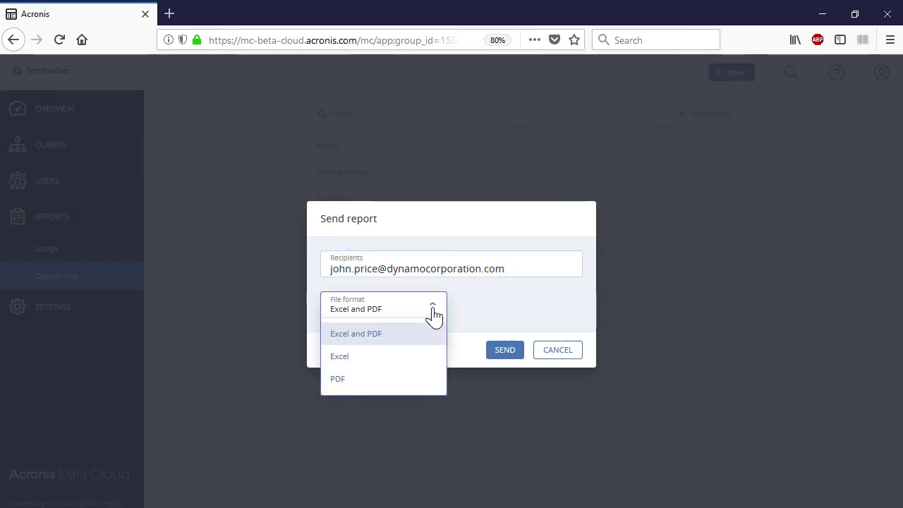
click(423, 337)
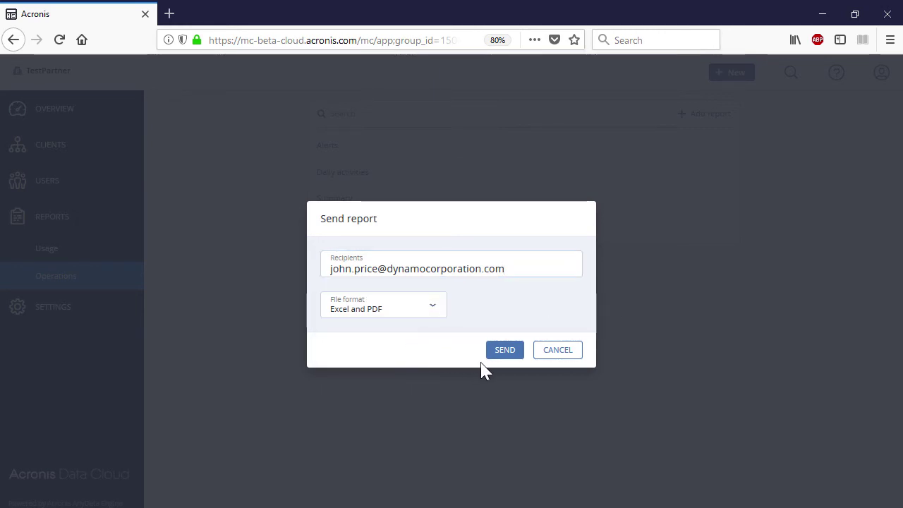
click(500, 355)
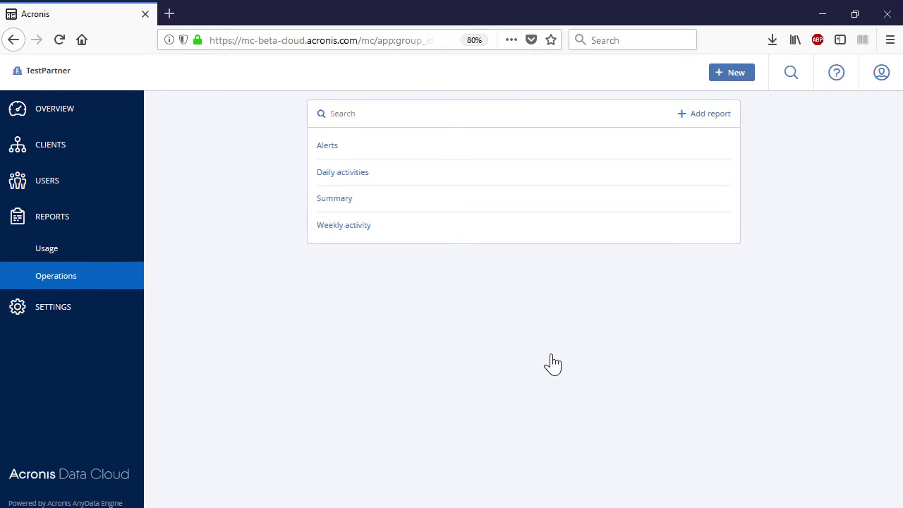
Duplicate the Weekly activity report, rename the copy 'Weekly activity of Filbert Ltd', and save it.
click(728, 226)
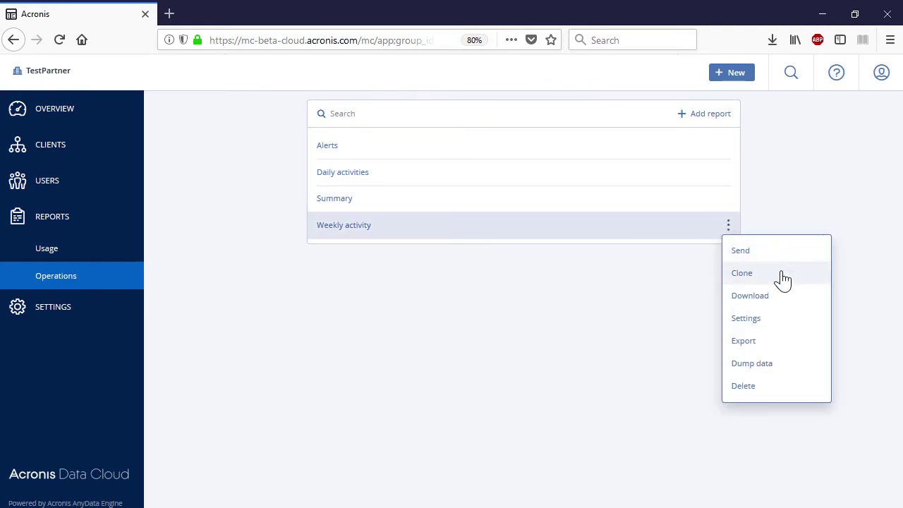
click(783, 279)
click(728, 252)
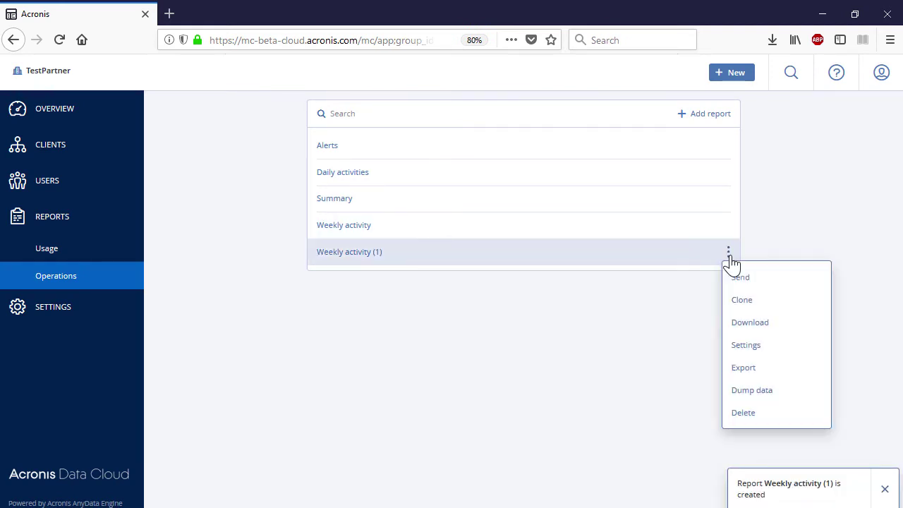
click(770, 350)
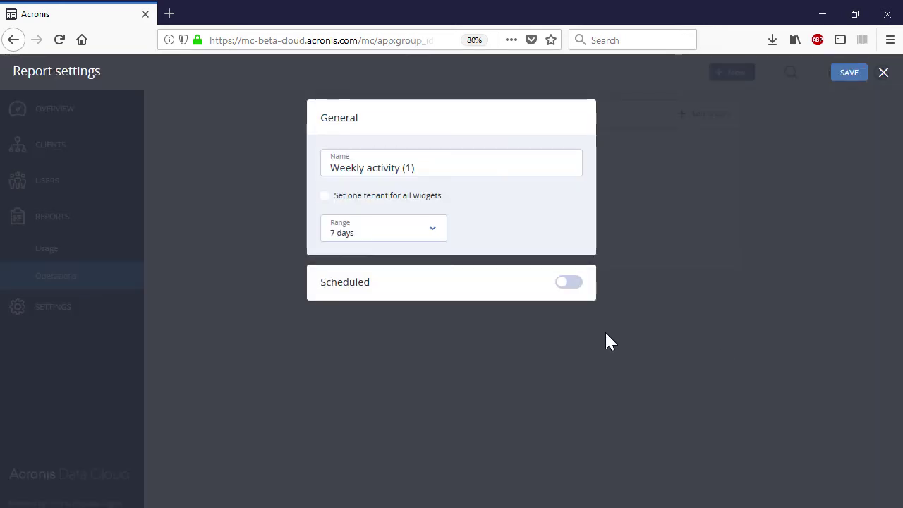
click(479, 166)
key(BackSpace)
key(BackSpace)
key(BackSpace)
text(of Filbert Ltd)
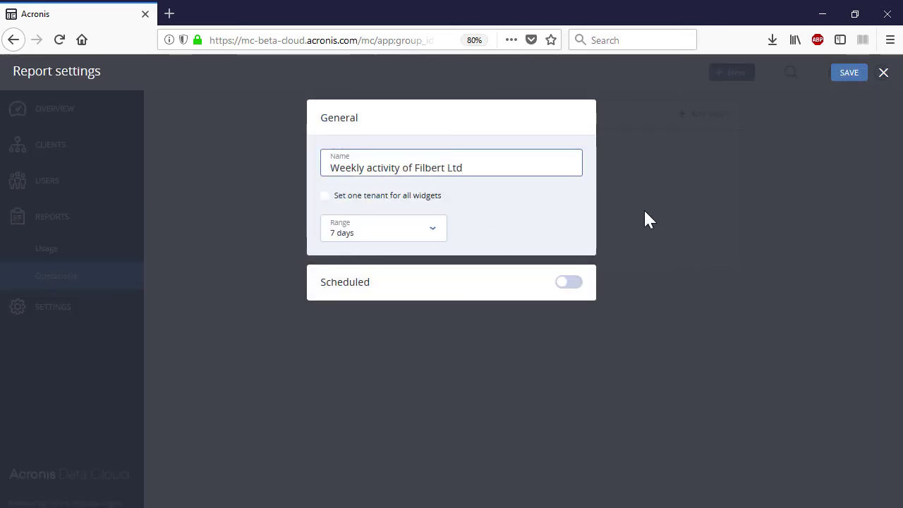
click(840, 74)
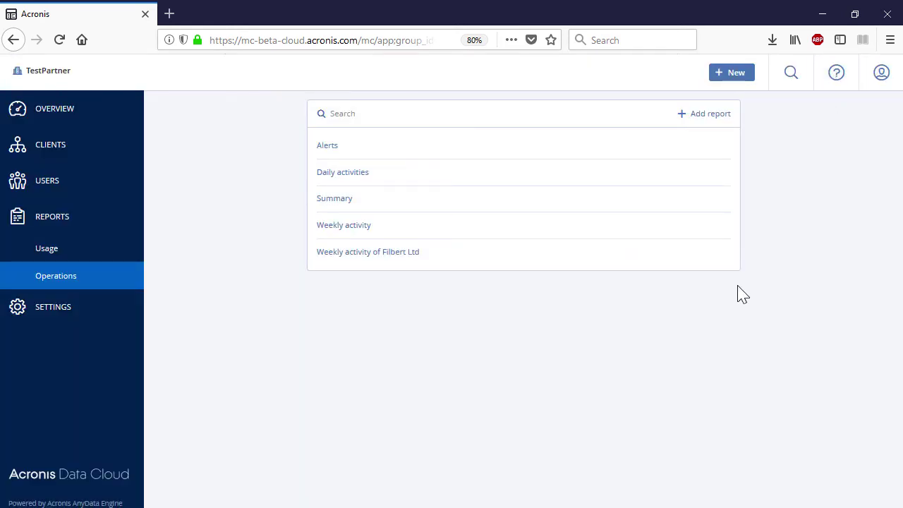
Download Weekly activity of Filbert Ltd as a zip file and export it as JSON.
click(729, 251)
click(792, 323)
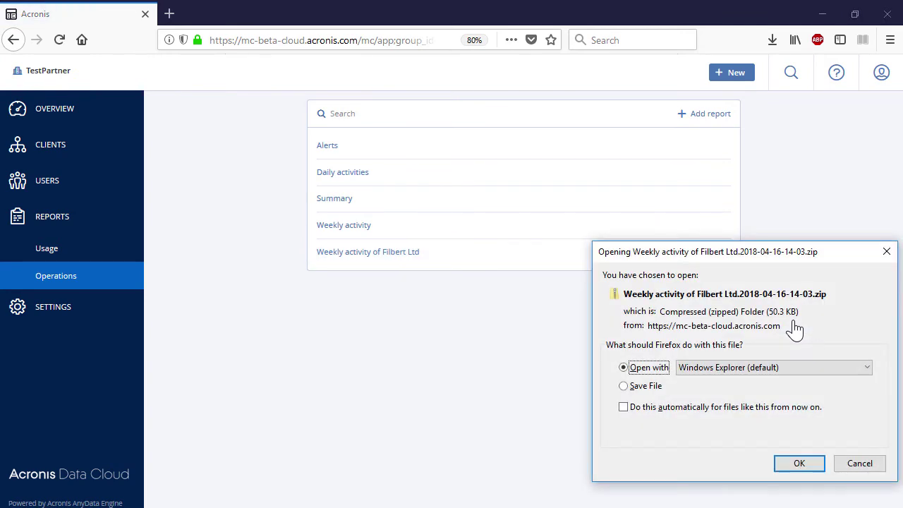
click(647, 386)
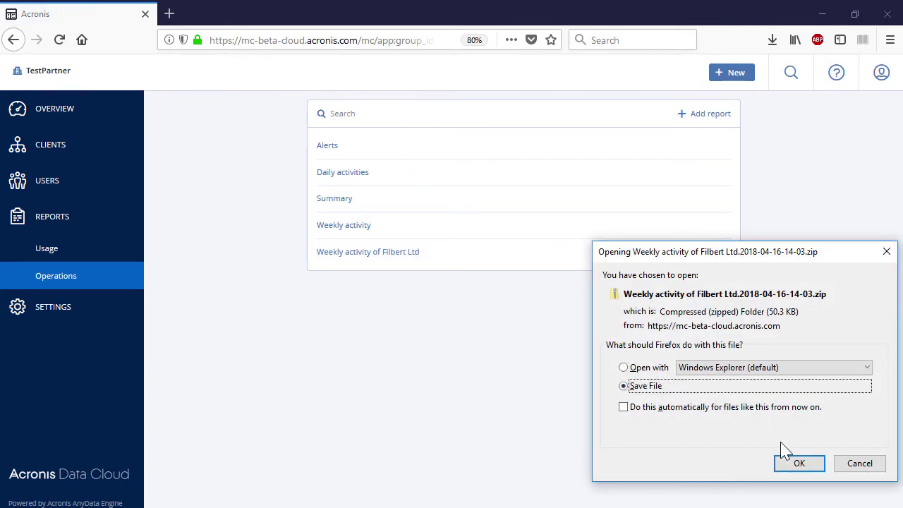
click(790, 462)
click(730, 252)
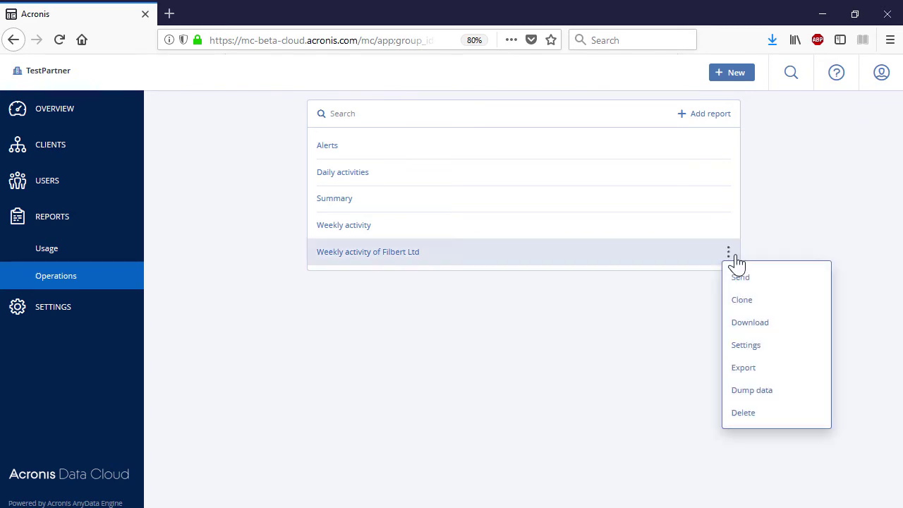
click(792, 369)
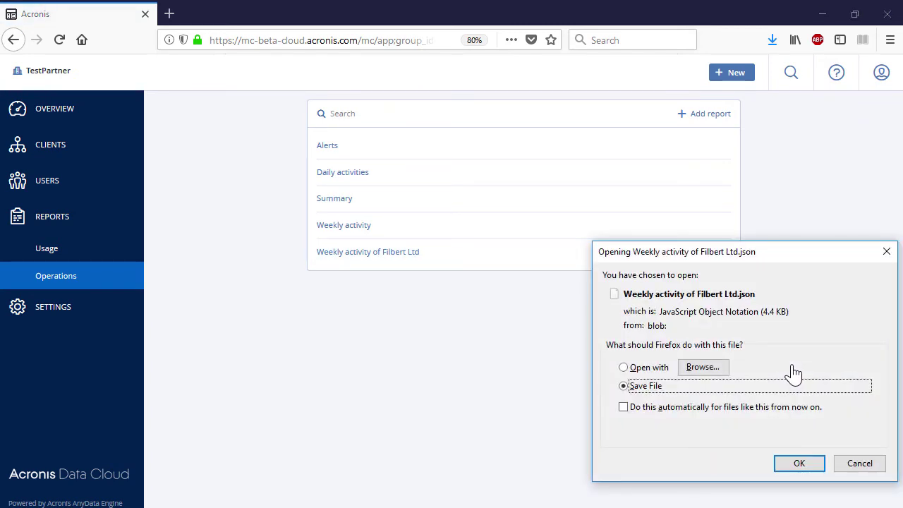
click(796, 467)
Try the CSV data dump and Delete actions on the report, then start adding a report.
click(729, 254)
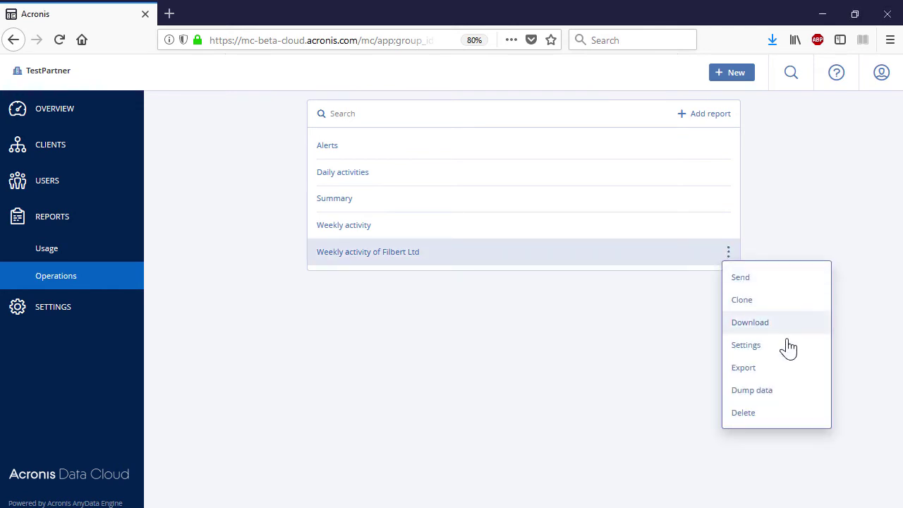
click(795, 392)
click(796, 398)
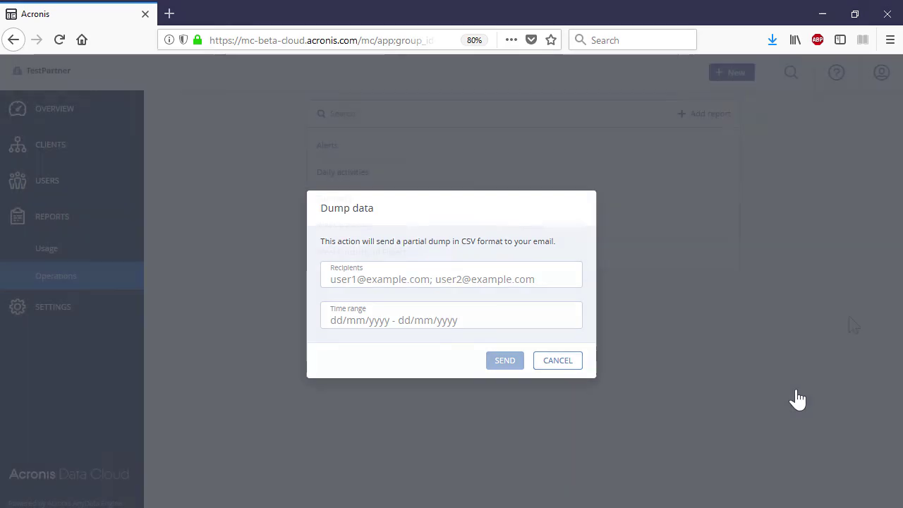
click(729, 254)
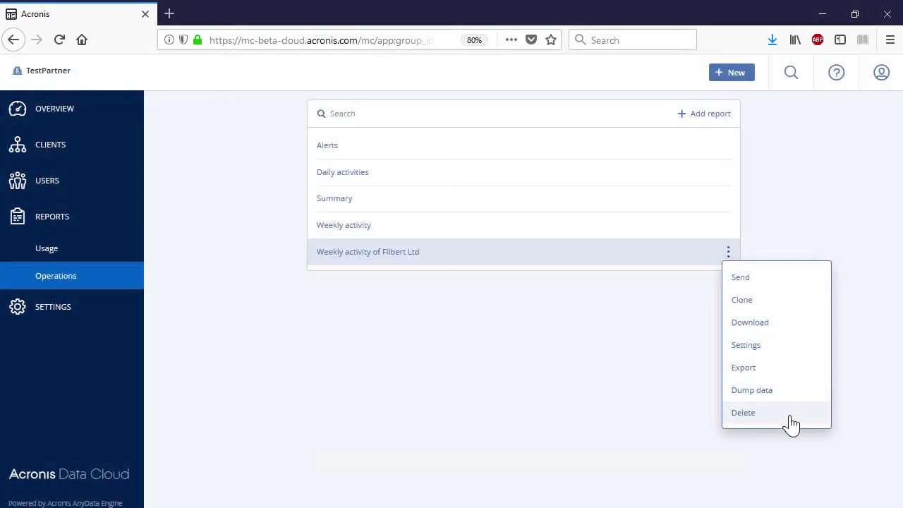
click(790, 416)
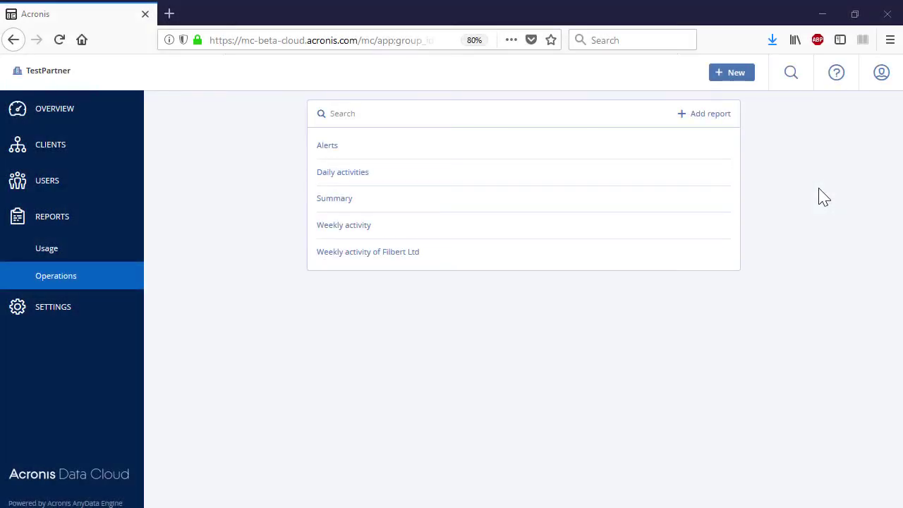
click(704, 120)
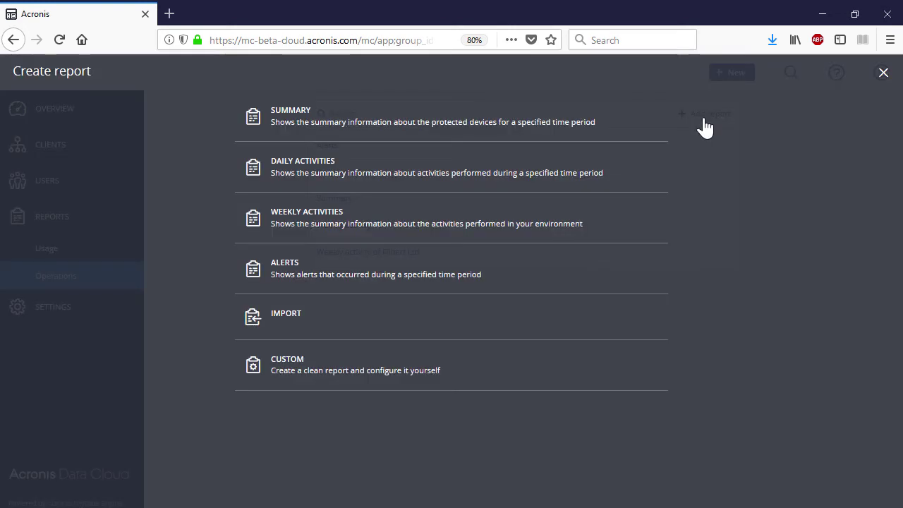
Create a new Alerts report and rename it 'Alerts for Filbert Ltd'.
click(353, 278)
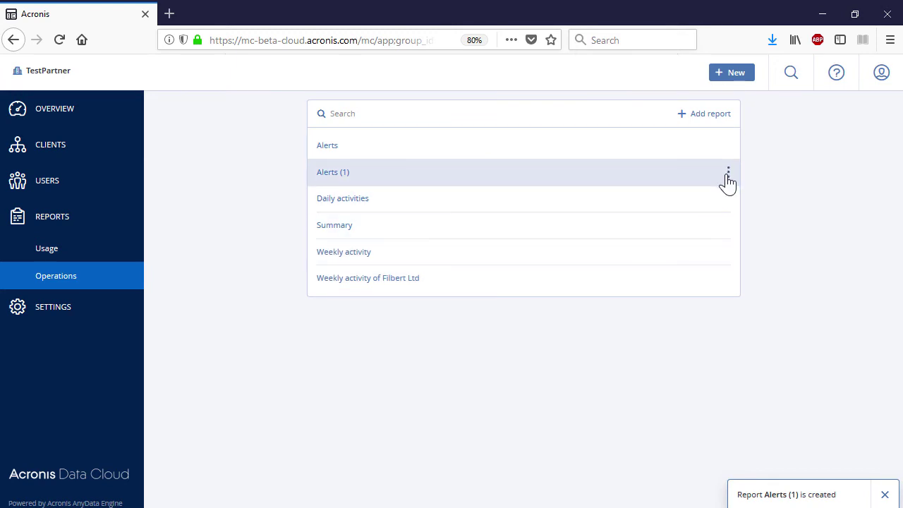
click(728, 173)
click(780, 265)
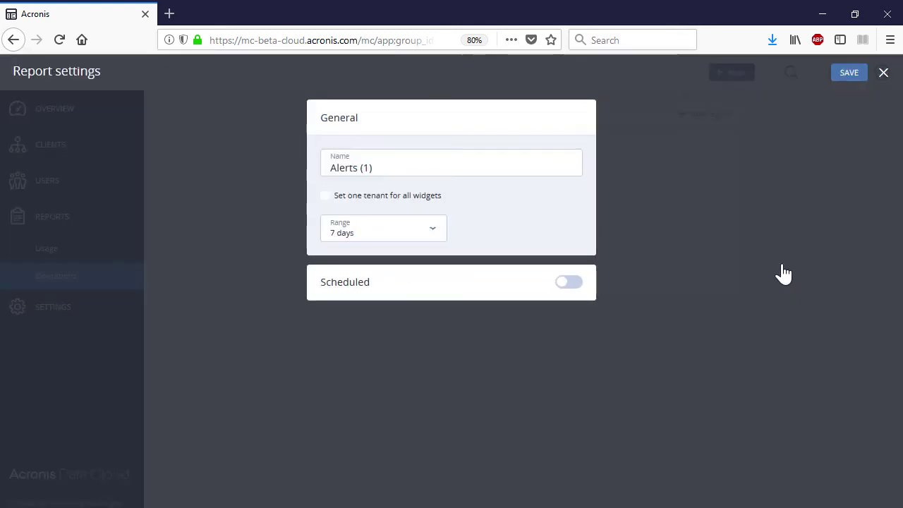
click(480, 162)
key(BackSpace)
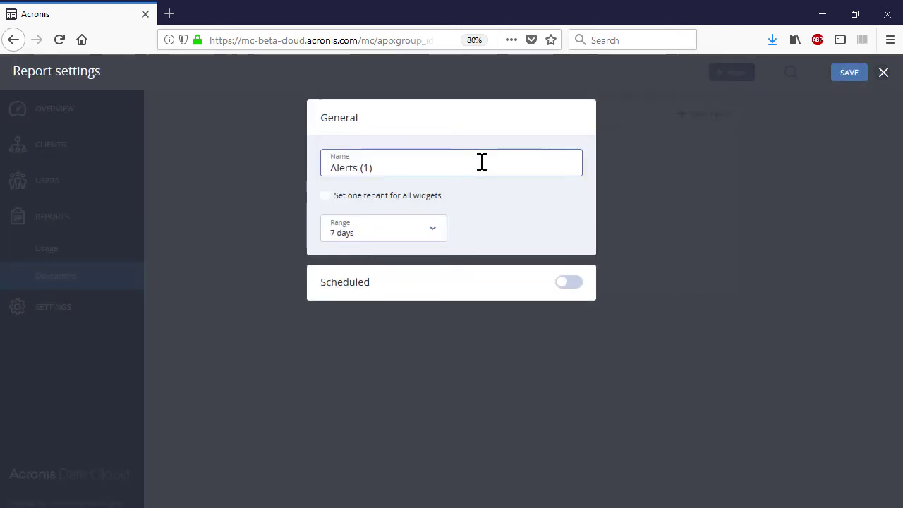
text(for Filbert Ltd)
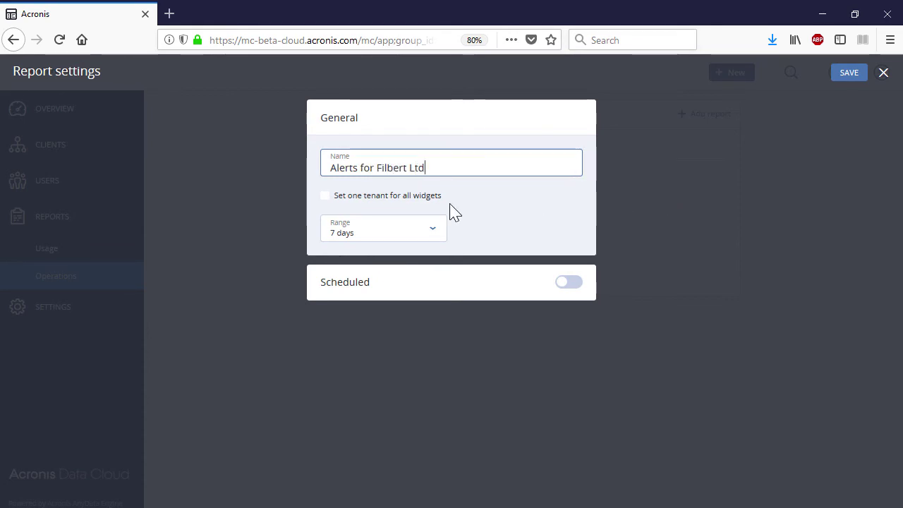
Limit the report to the Filbert Ltd tenant with a 30-day range and scheduled sending.
click(432, 196)
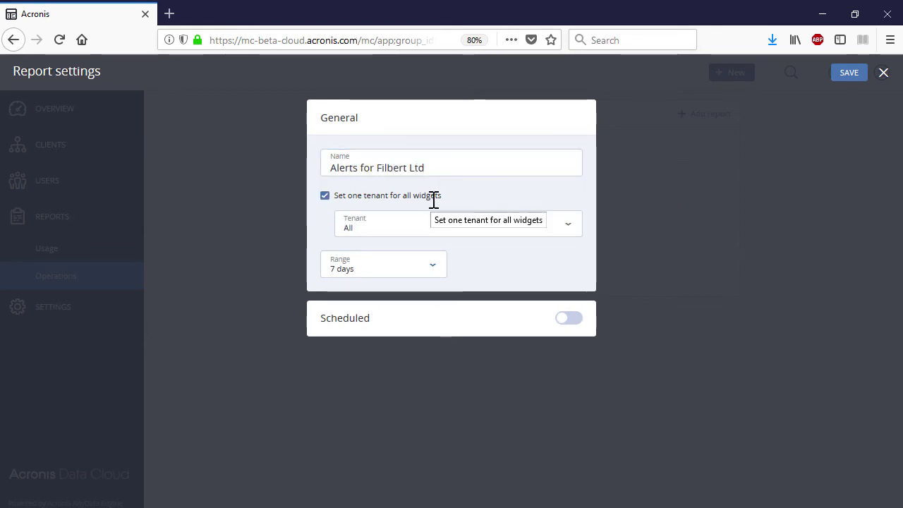
click(567, 230)
click(471, 363)
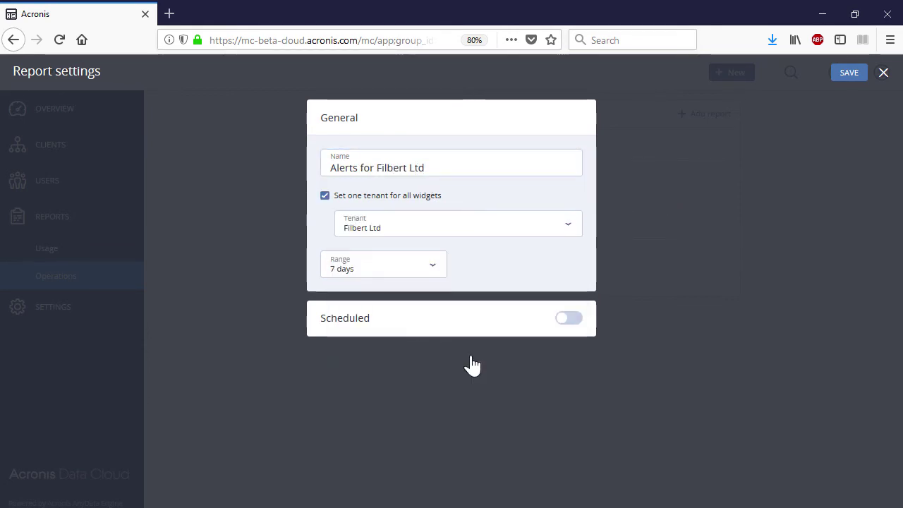
click(417, 278)
click(402, 337)
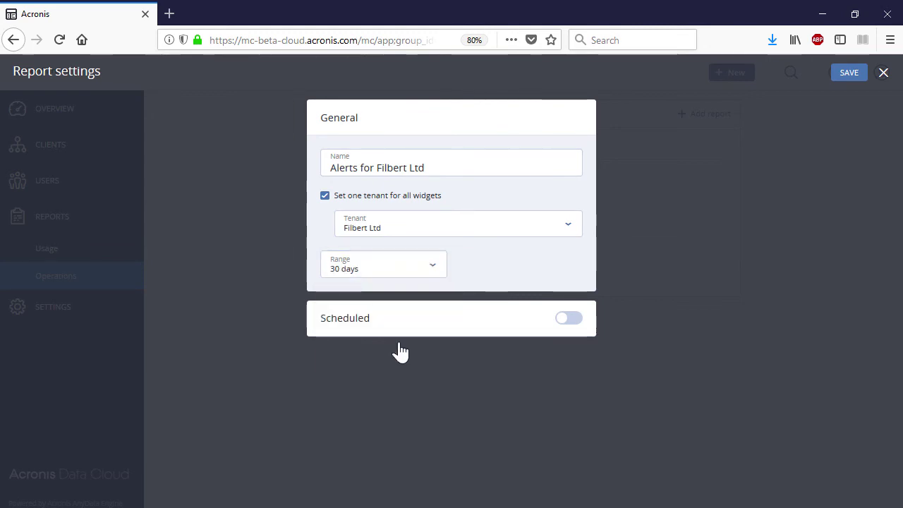
click(573, 321)
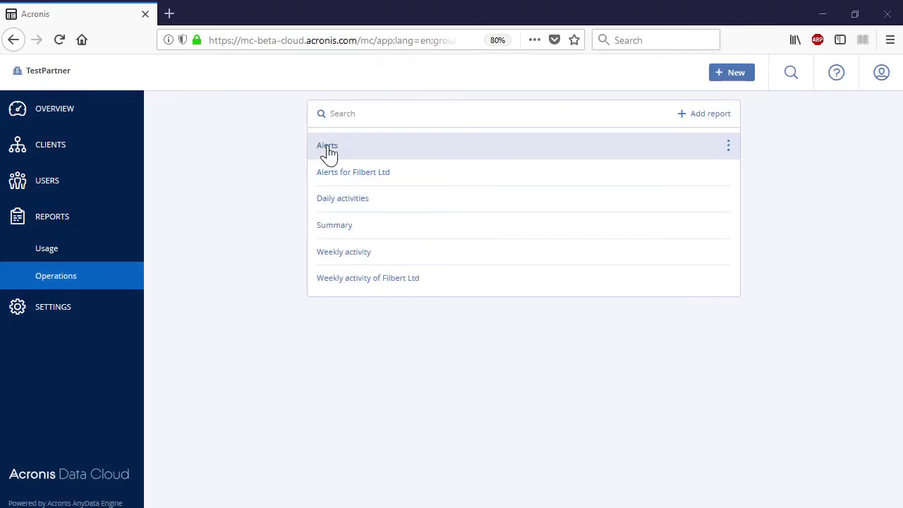
click(327, 147)
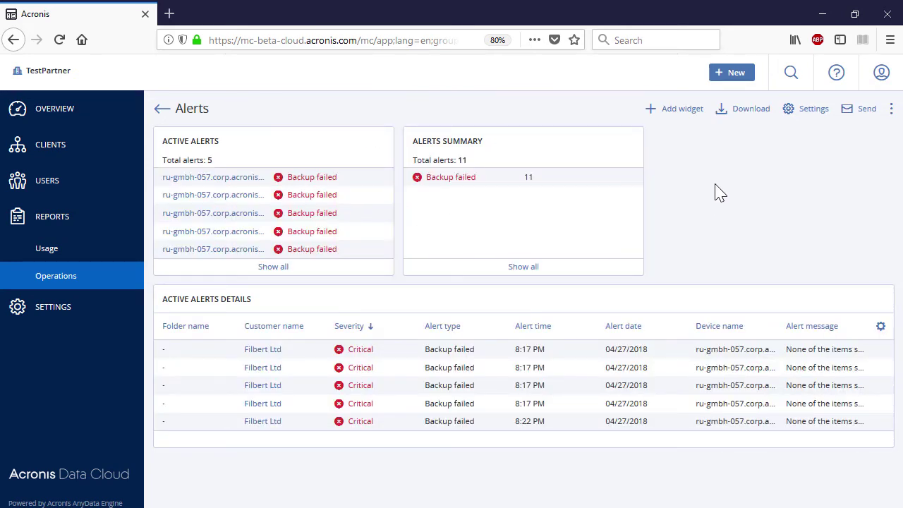
Move Alerts Summary to the left slot and rename Active Alerts to 'ACTIVE ALERTS FOR FILBERT LTD'.
drag(571, 141, 311, 145)
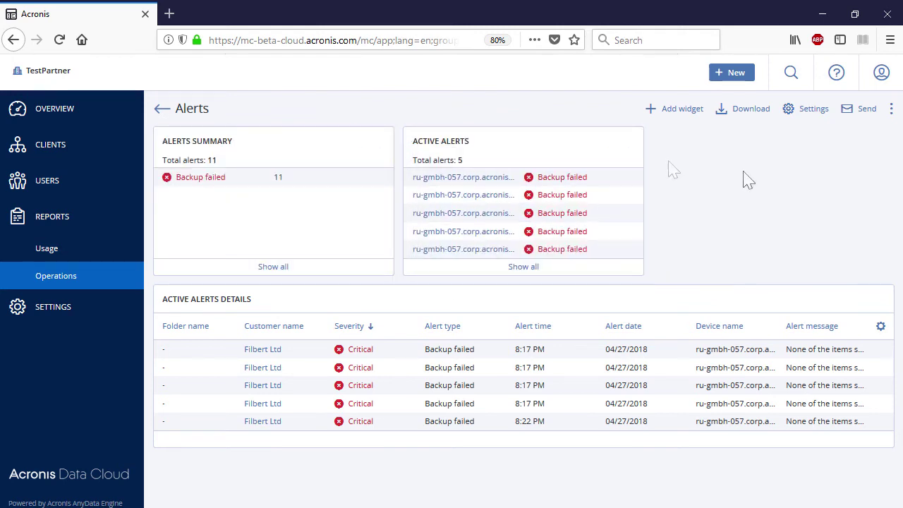
click(611, 151)
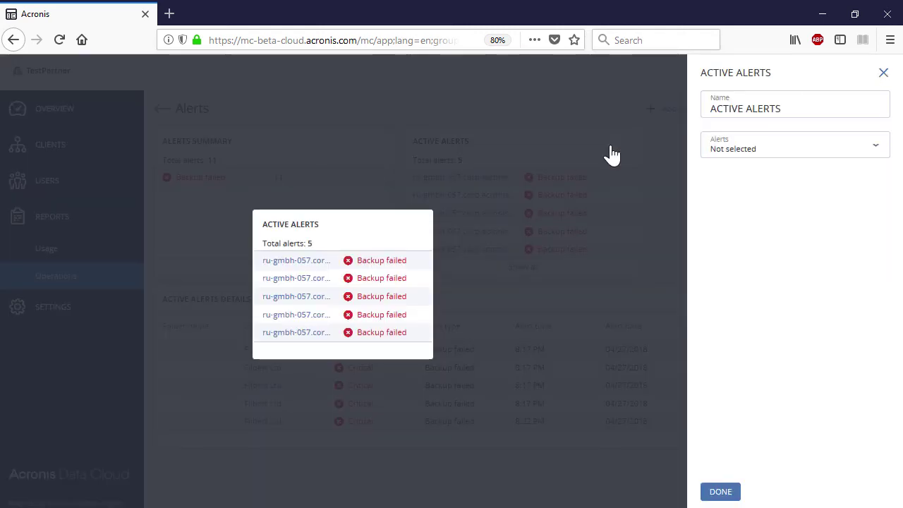
click(792, 107)
text(FOR)
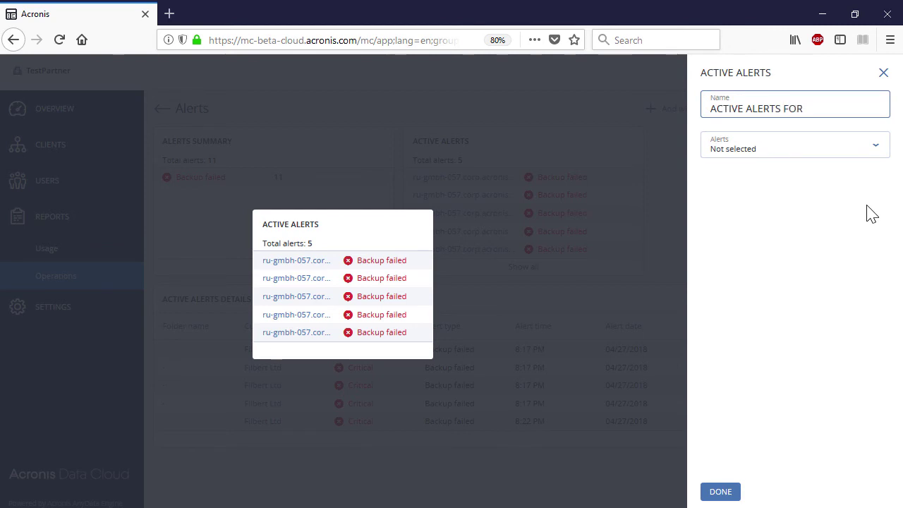
text( FILBERT LTD)
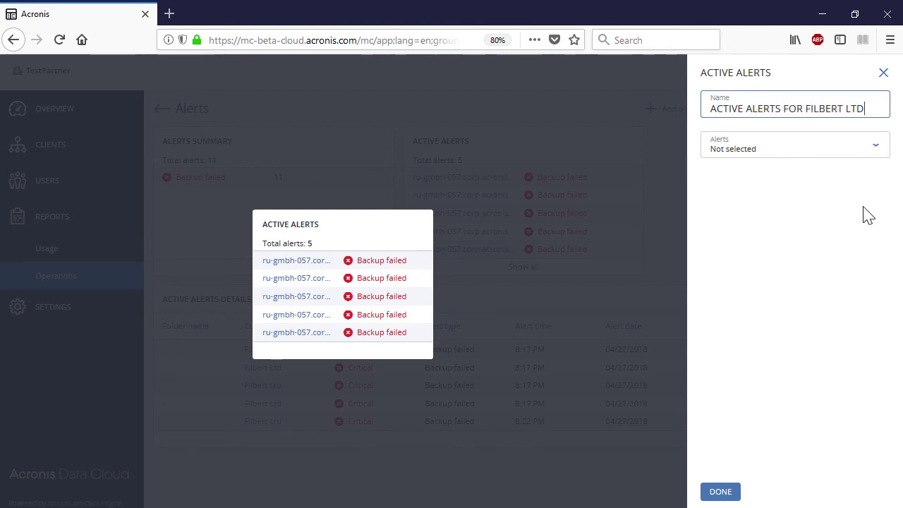
click(731, 161)
click(730, 161)
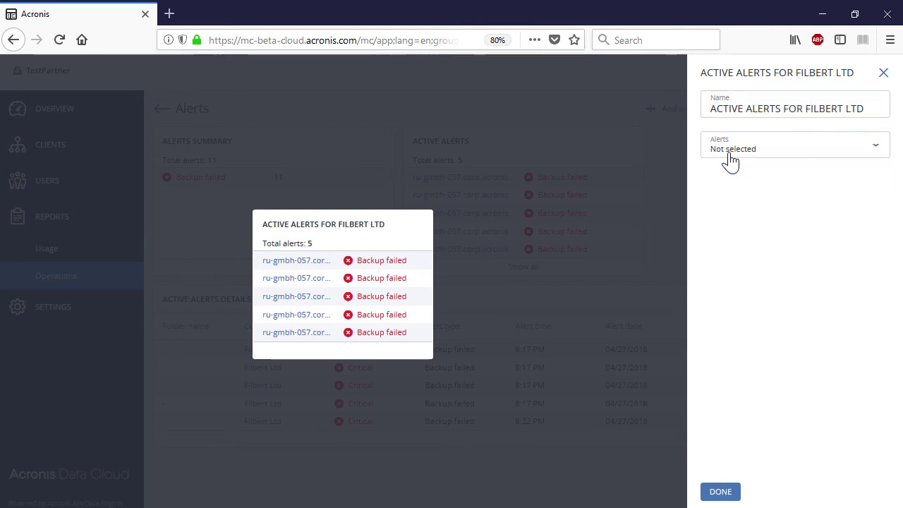
click(720, 492)
click(65, 312)
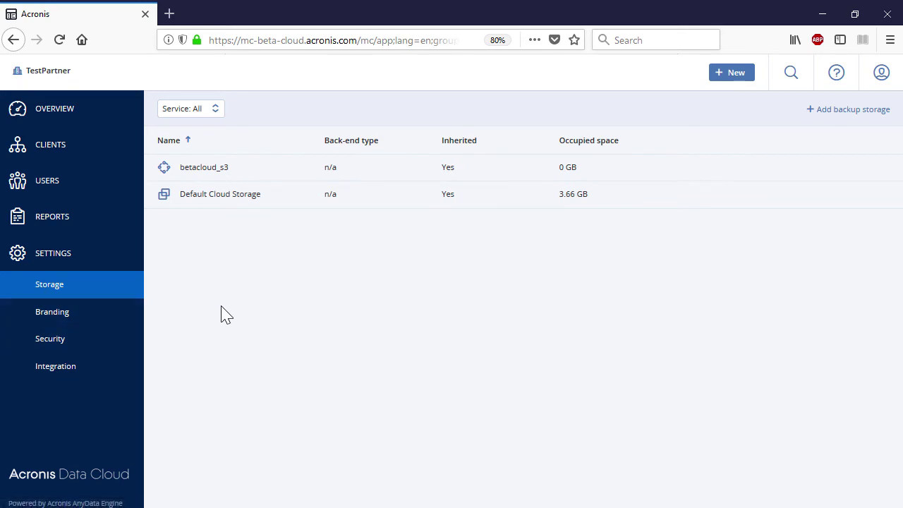
Filter storages by Backup, then Sync & Share, and finally show storages for all services.
click(212, 109)
click(200, 161)
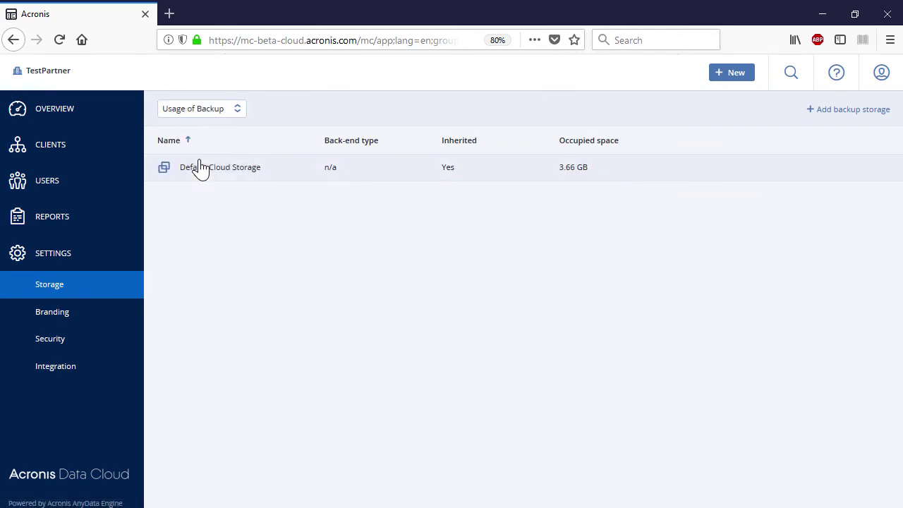
click(236, 112)
click(210, 187)
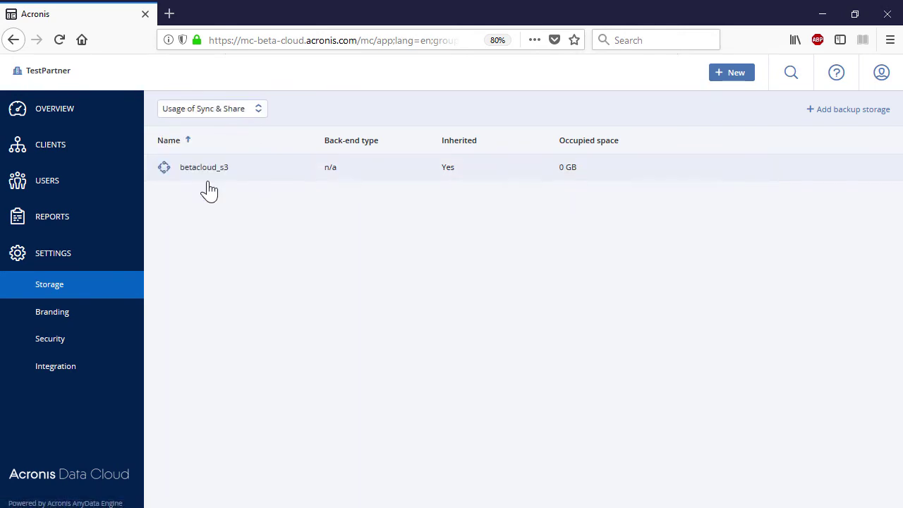
click(258, 112)
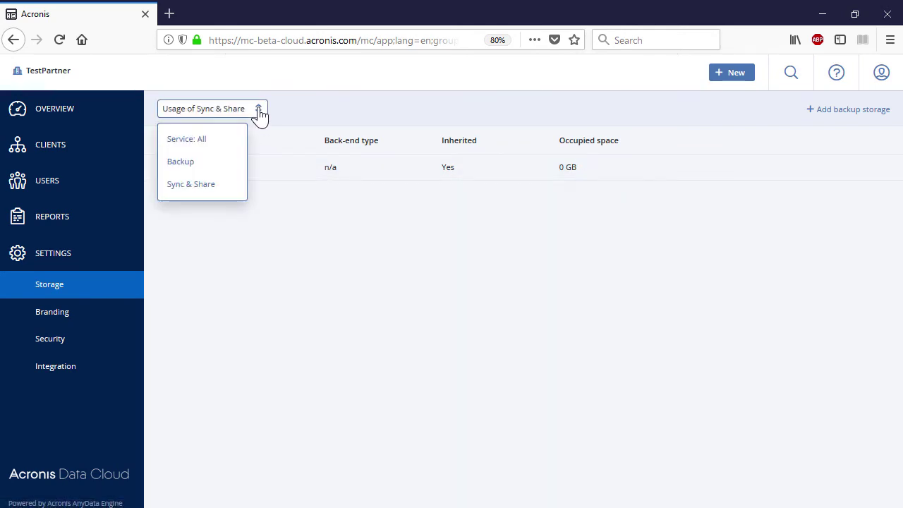
click(221, 144)
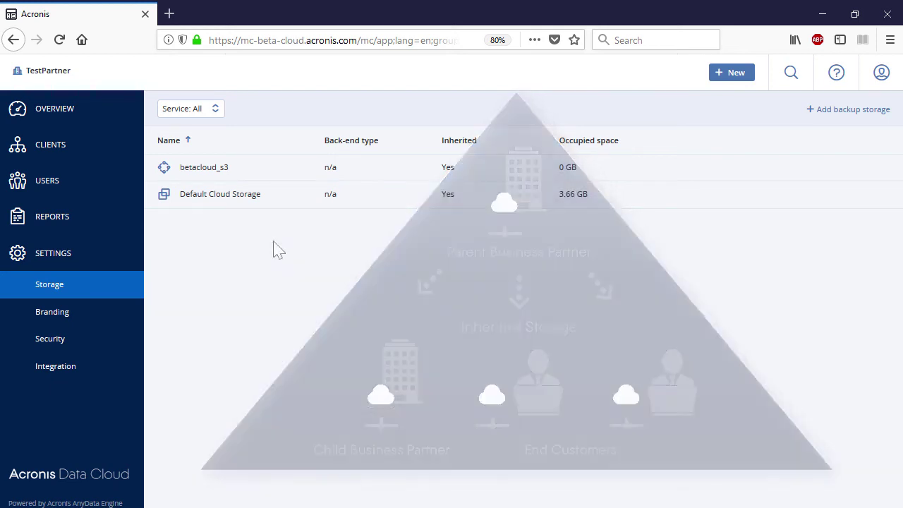
click(99, 319)
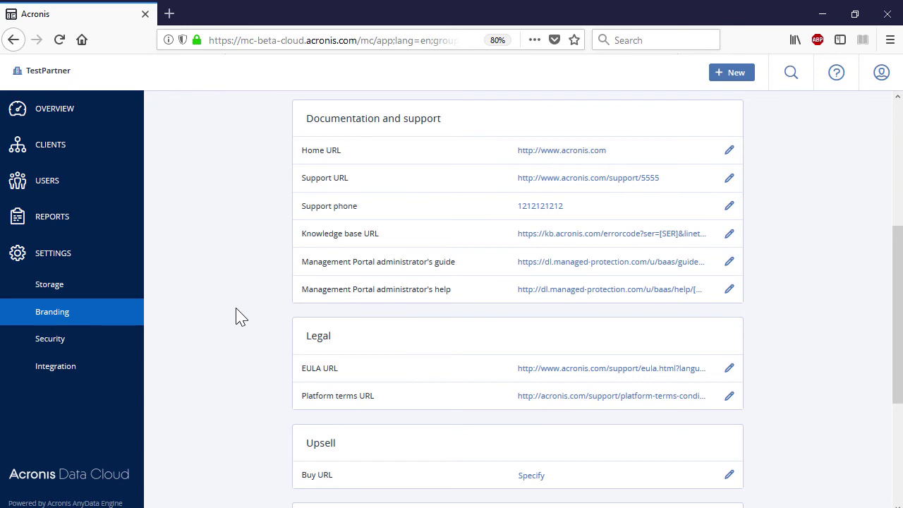
Apply White label, reset branding to defaults, and dismiss the Disable branding confirmation.
scroll(240, 316, down, 3)
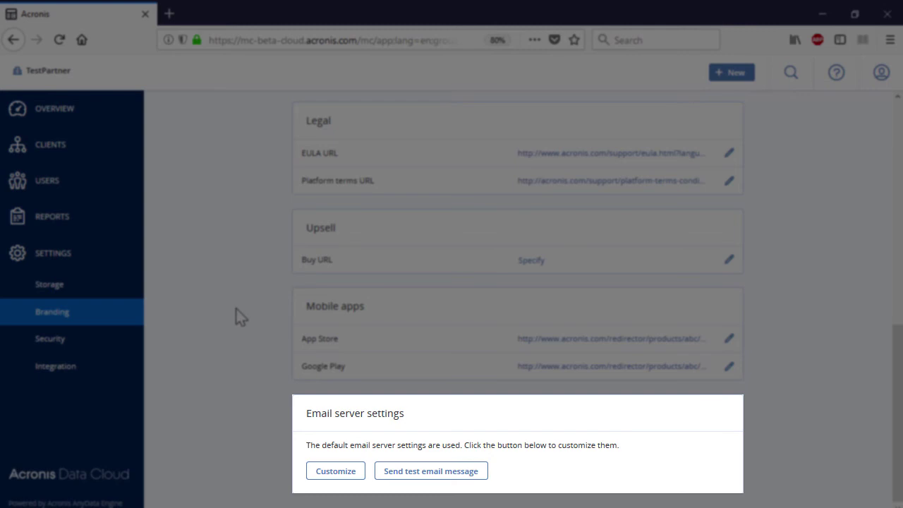
scroll(240, 316, up, 7)
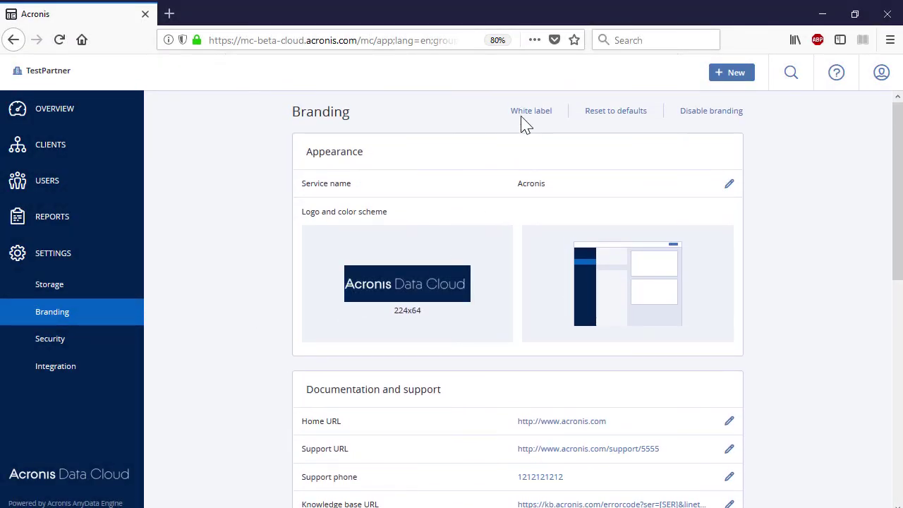
click(523, 119)
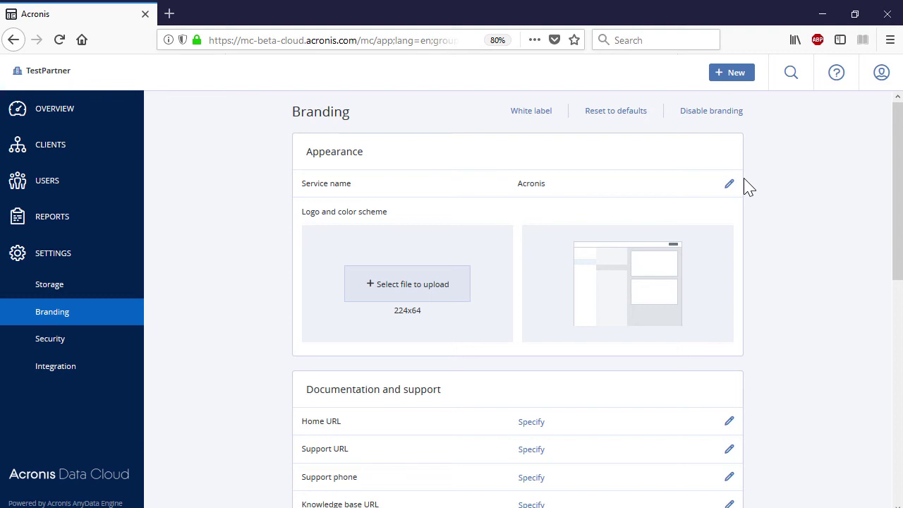
click(625, 113)
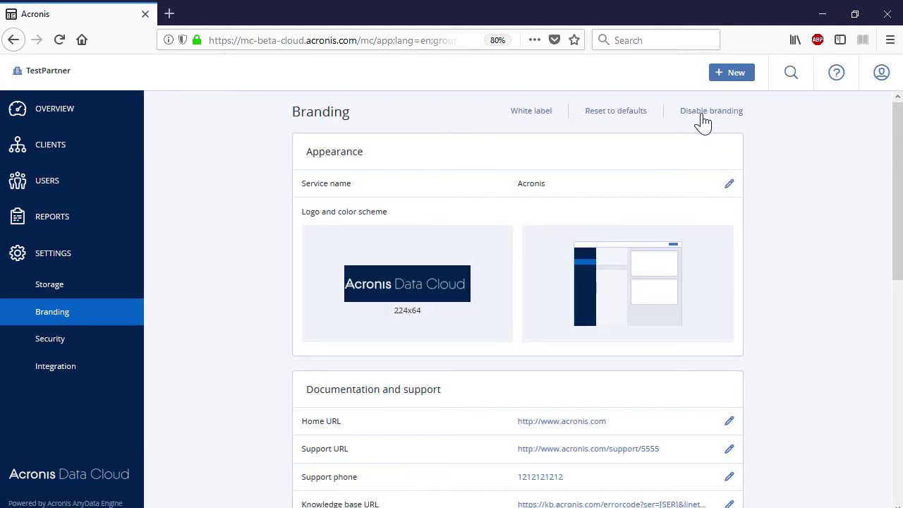
click(704, 121)
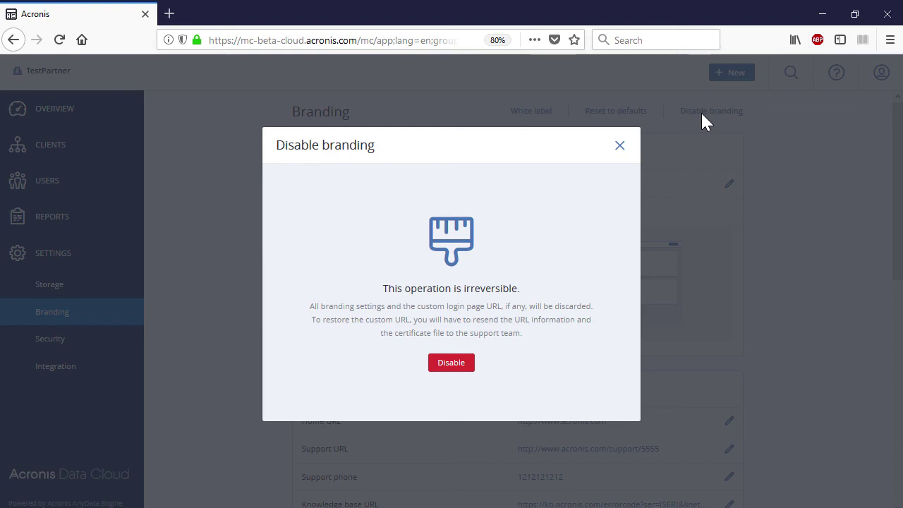
click(700, 122)
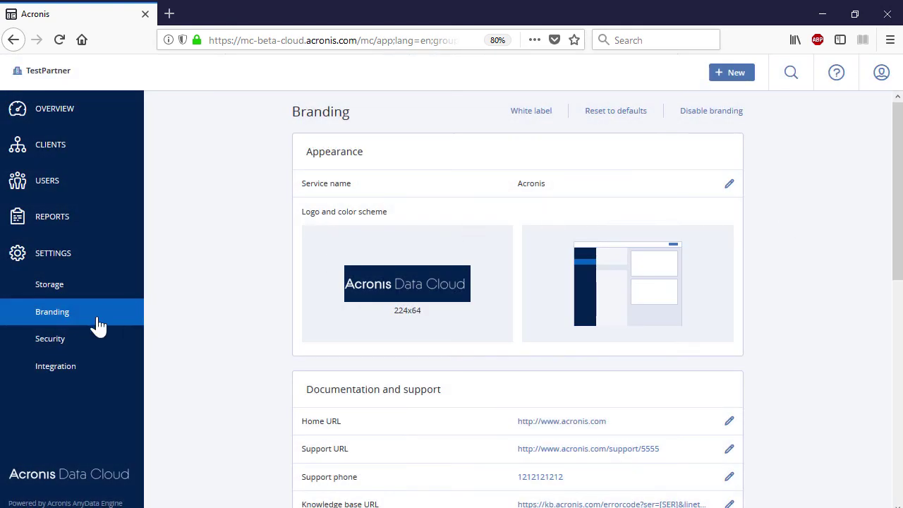
click(72, 344)
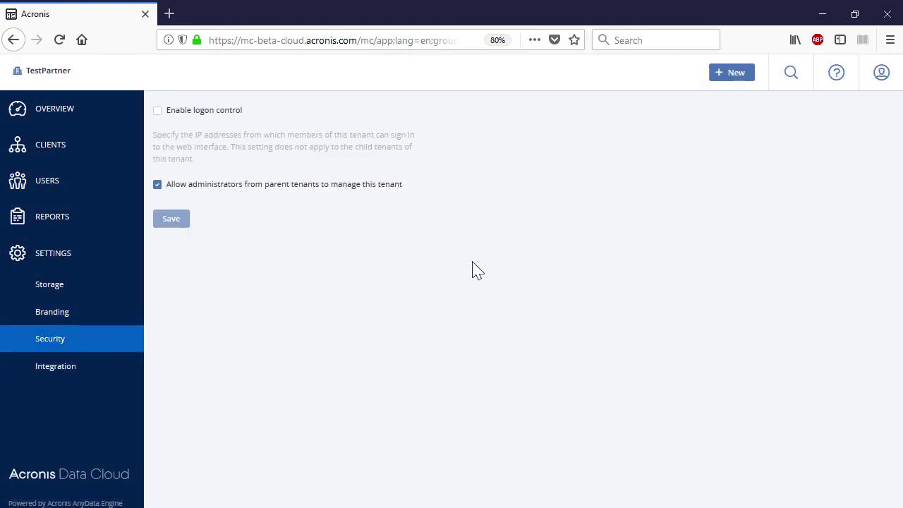
Enable logon control by allowed IP addresses, then go to the Integration settings page.
click(158, 111)
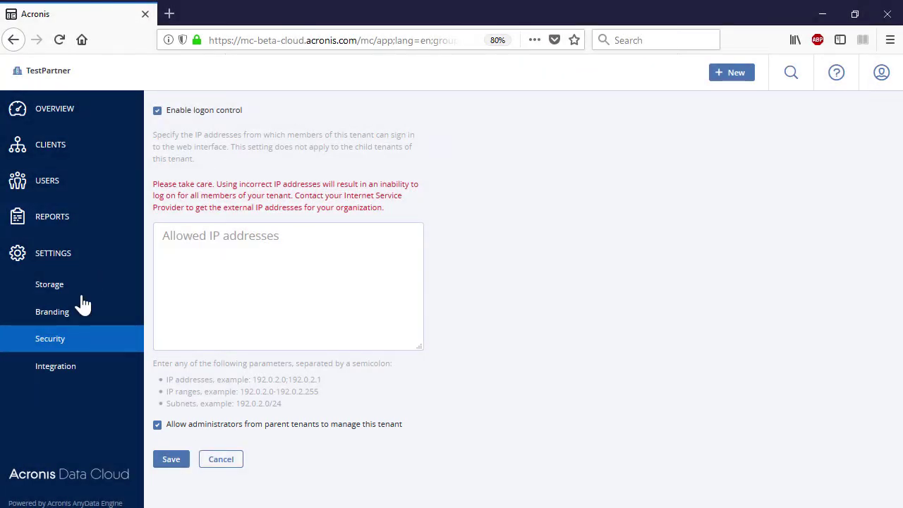
click(65, 373)
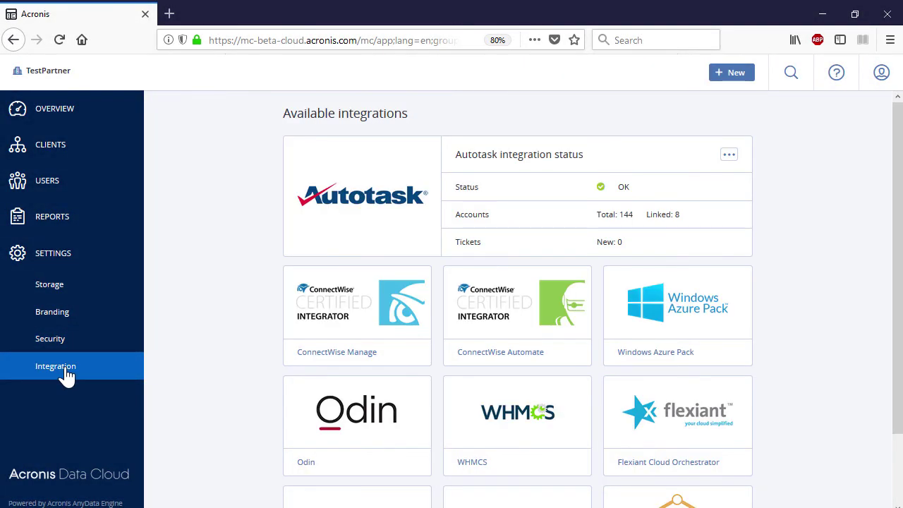
Browse the integrations down to HostBill and RESTful API, then show the Clients list.
scroll(203, 364, down, 2)
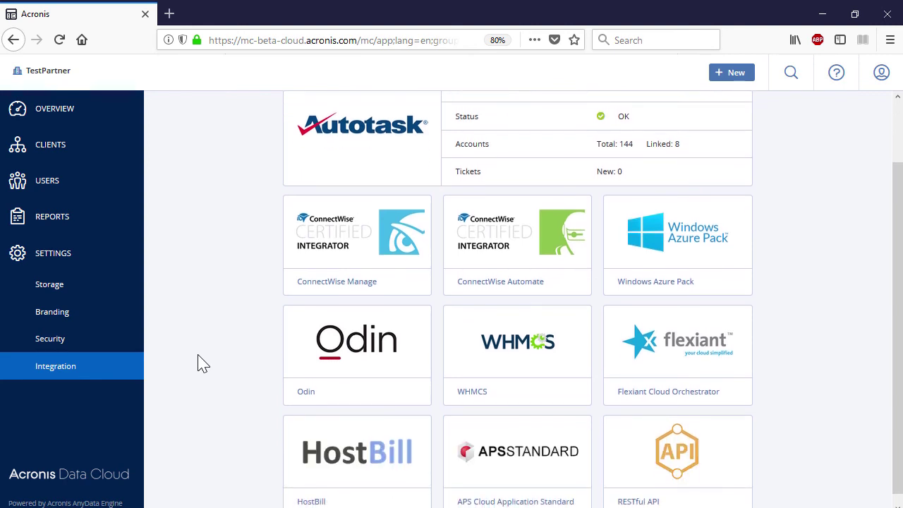
scroll(203, 364, down, 1)
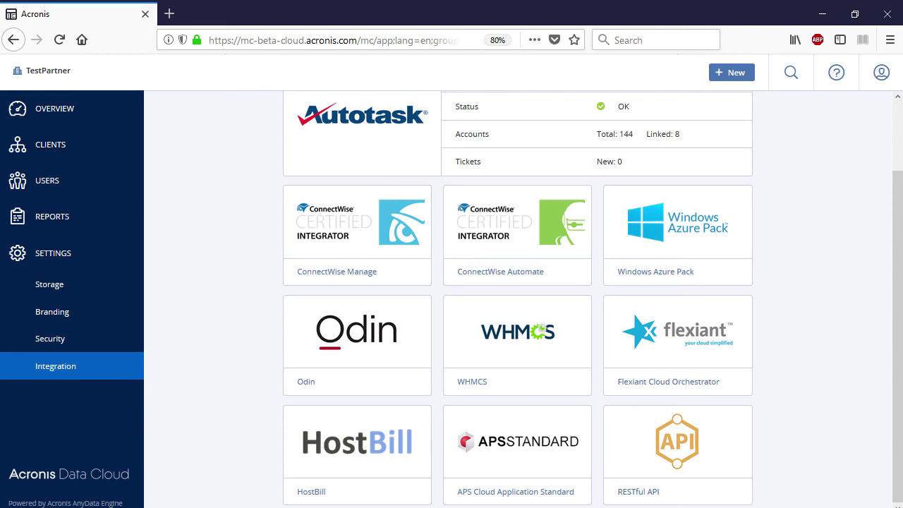
click(67, 154)
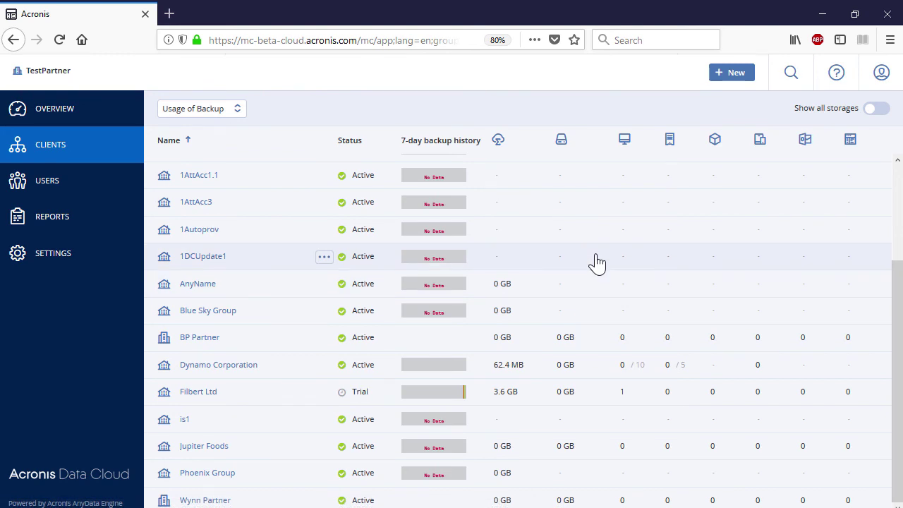
Open Filbert Ltd's client details and manage its Backup service in the Management Console.
click(288, 396)
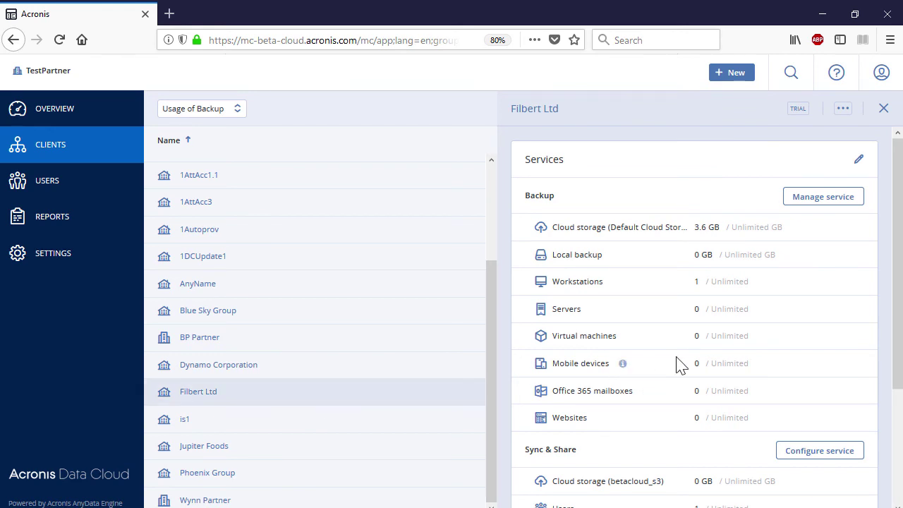
click(815, 197)
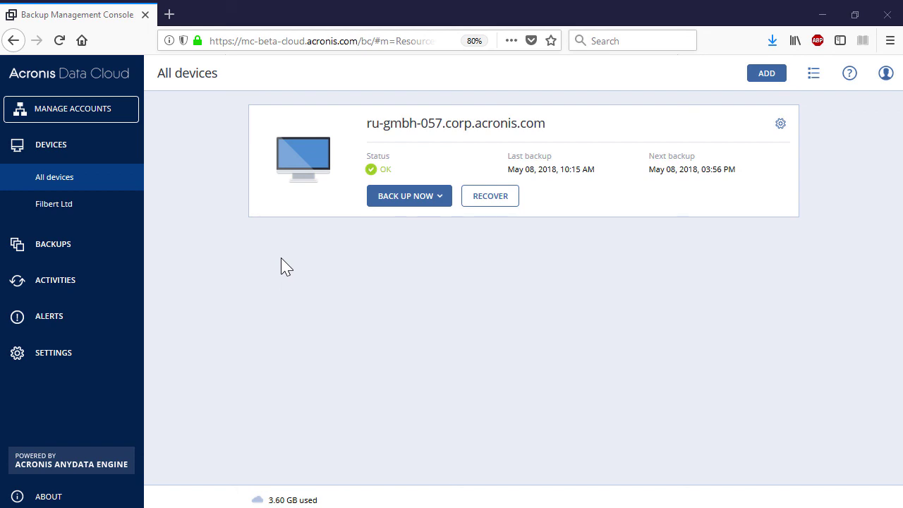
Review Backups, Activities, Alerts and Settings, then show actions for device ru-gmbh-057.corp.acronis.com.
click(107, 244)
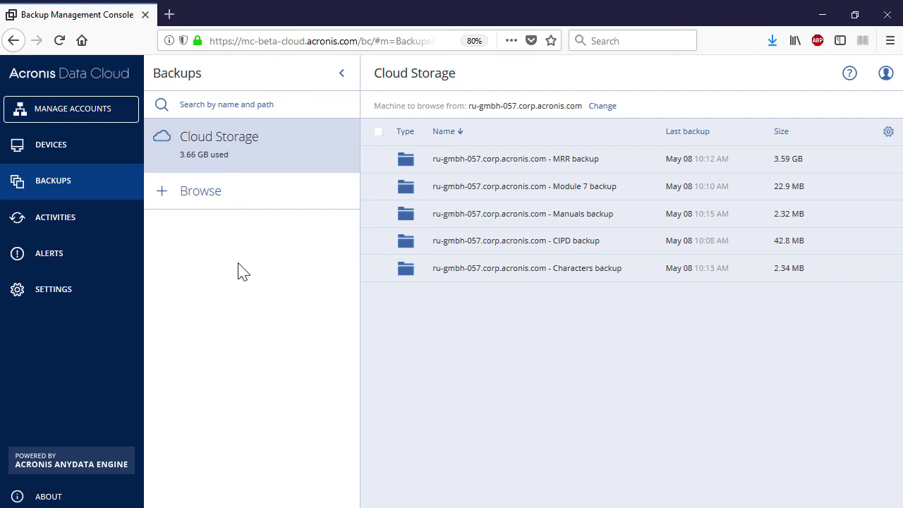
click(99, 220)
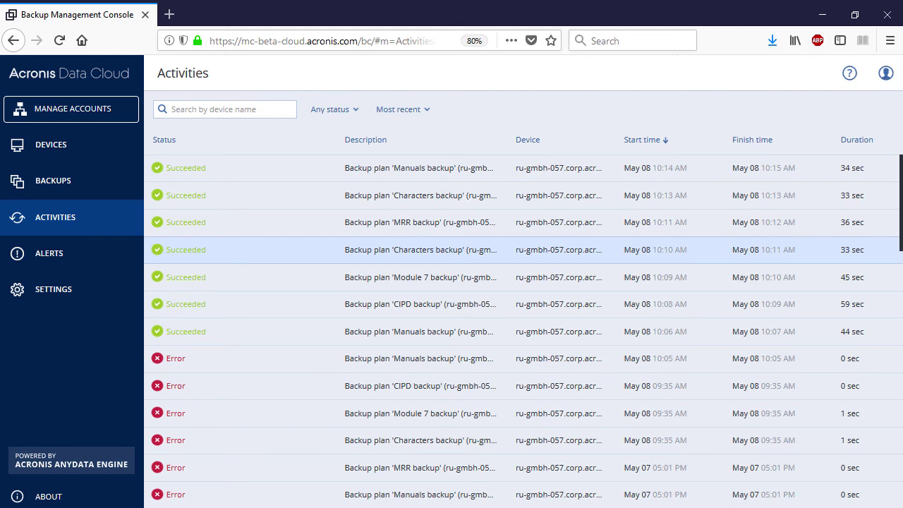
click(106, 262)
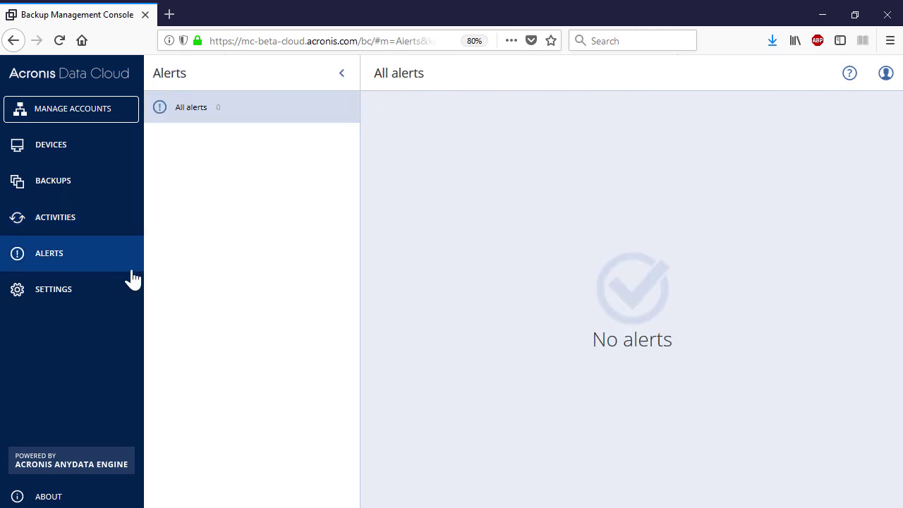
click(112, 297)
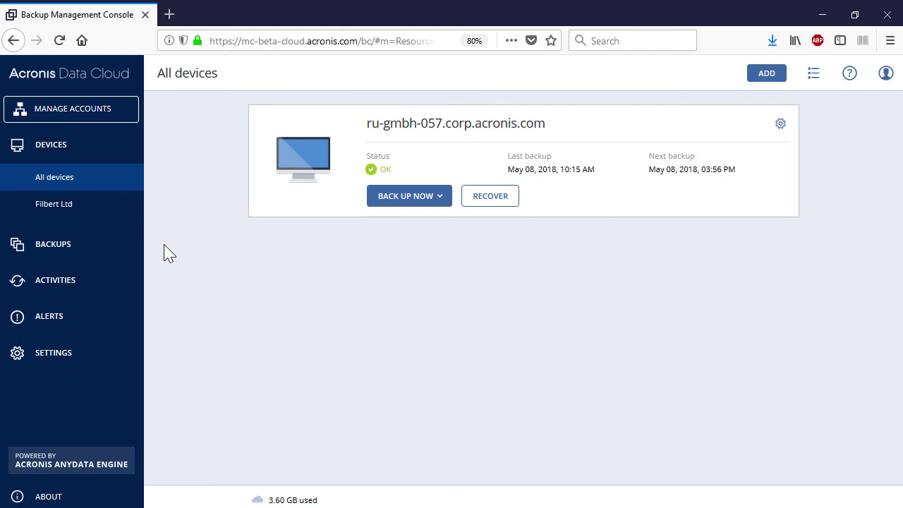
click(781, 124)
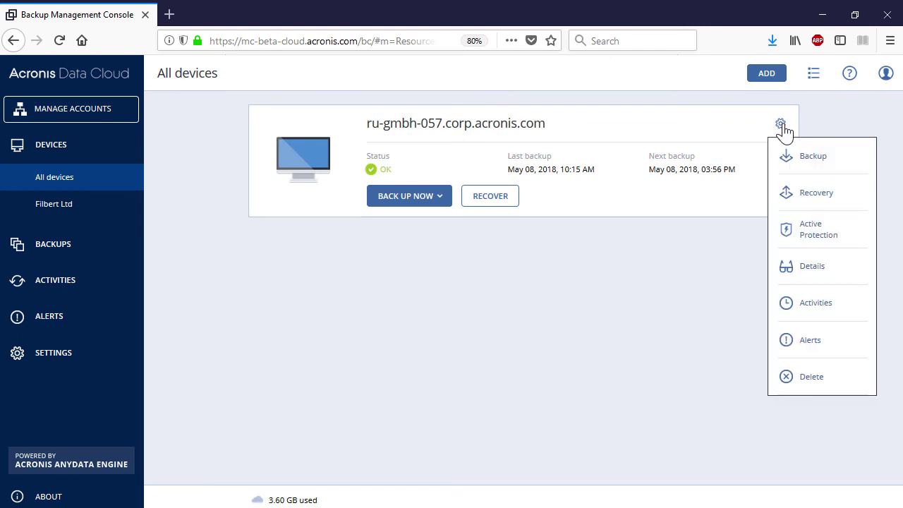